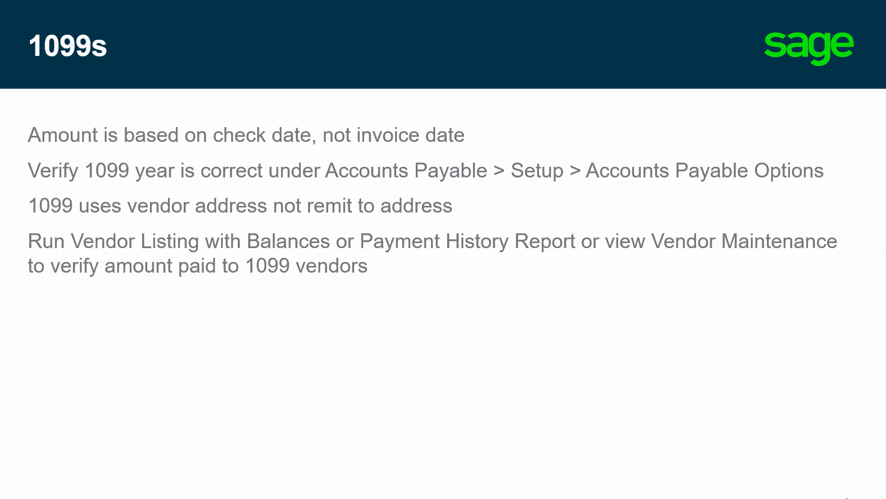
- Reveal the bullets on running 1099s via Reports > 1099 Tax Reporting and red 1099/1096 forms, then advance a slide
key(Right)
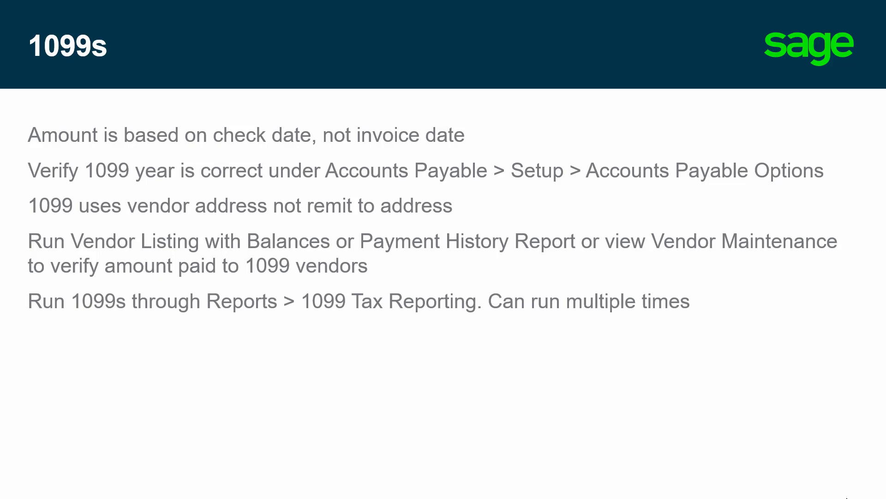
key(Right)
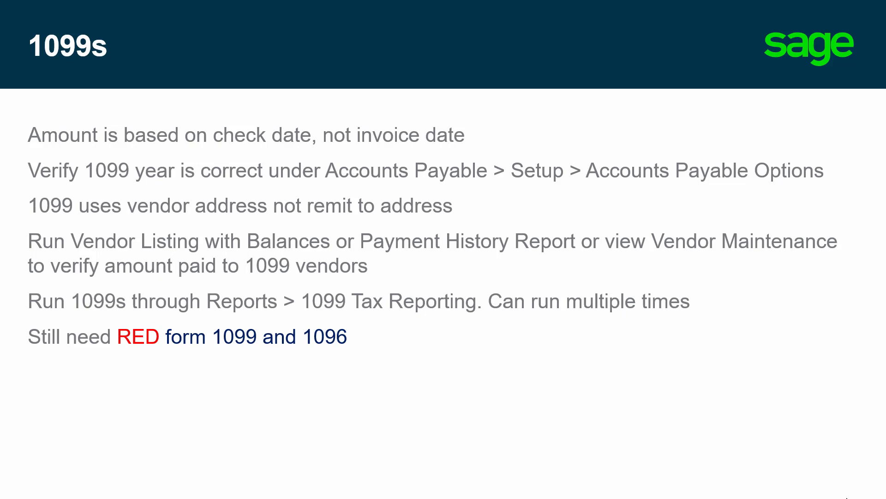
key(Right)
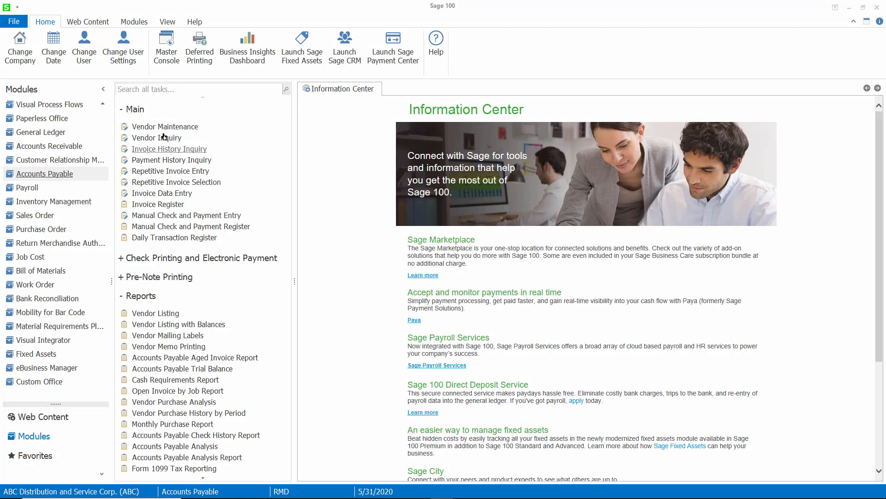
click(164, 130)
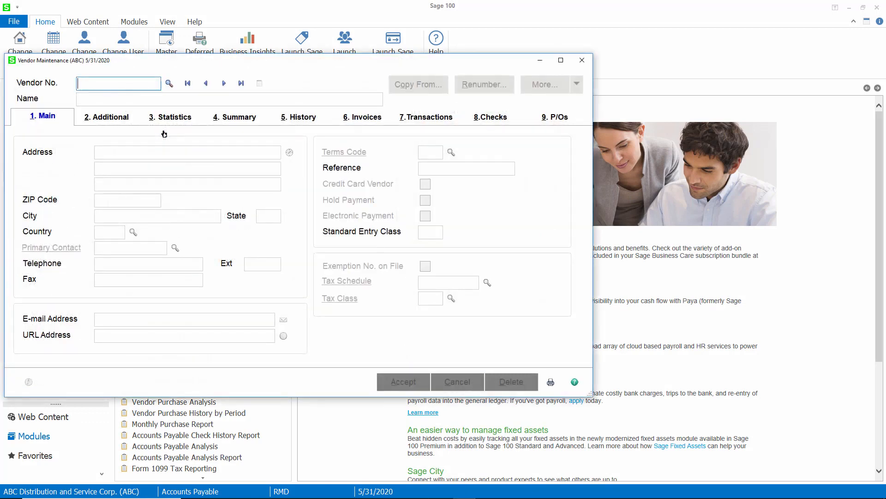
text(TA)
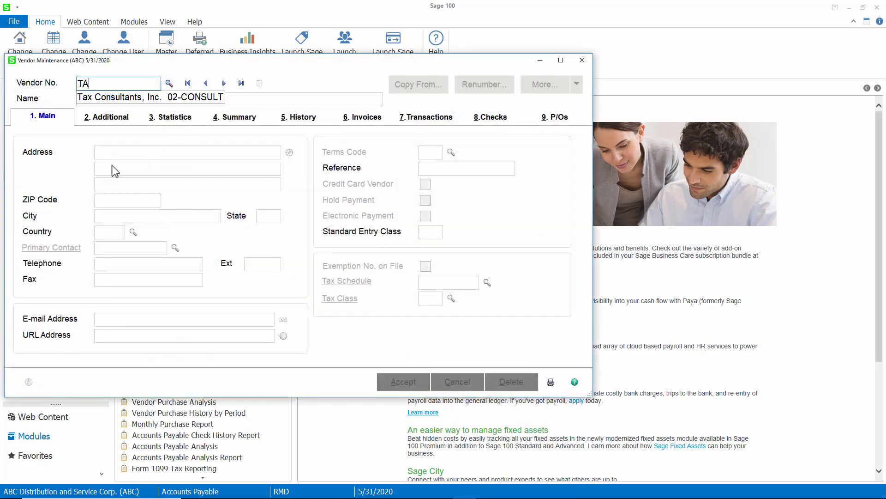
click(113, 97)
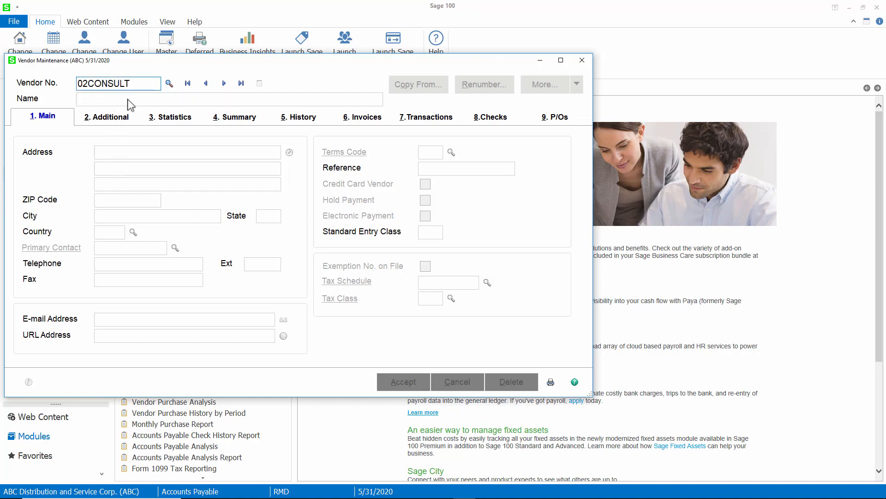
click(102, 121)
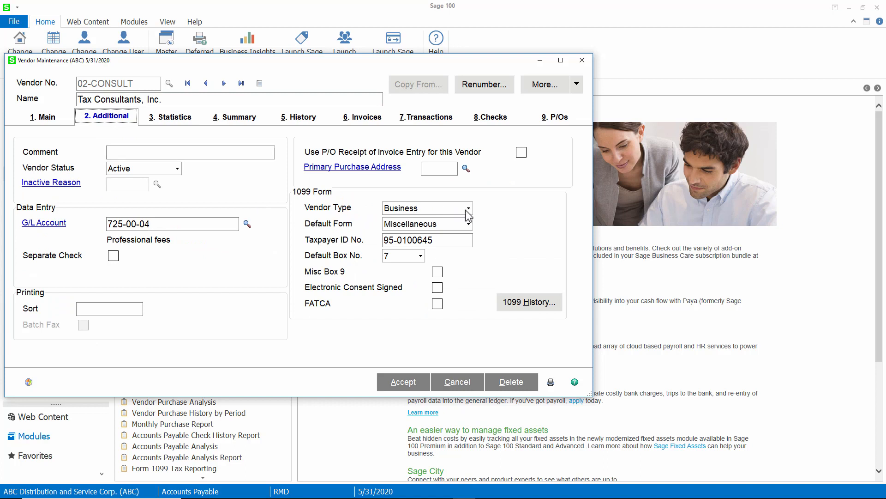
click(467, 209)
click(467, 227)
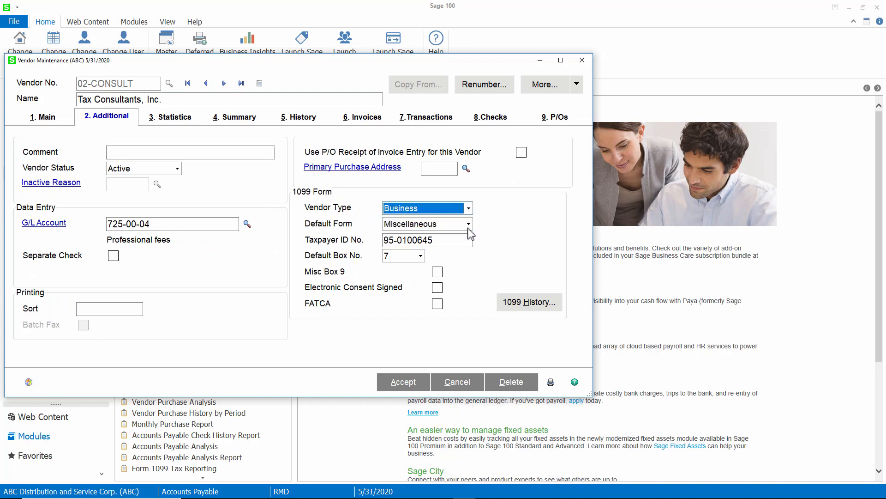
click(469, 225)
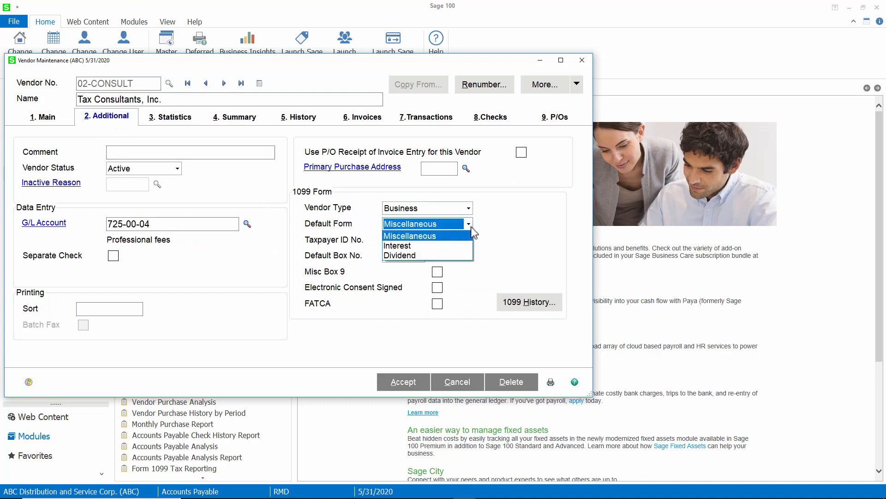
click(469, 234)
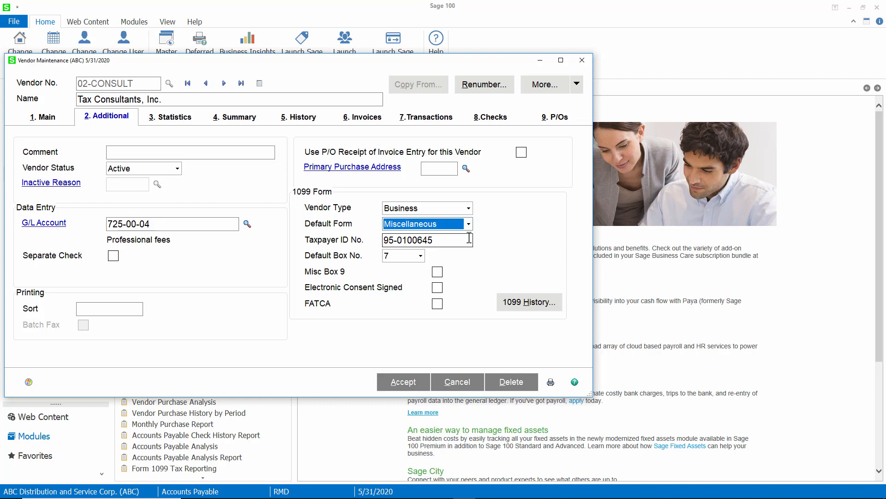
click(510, 306)
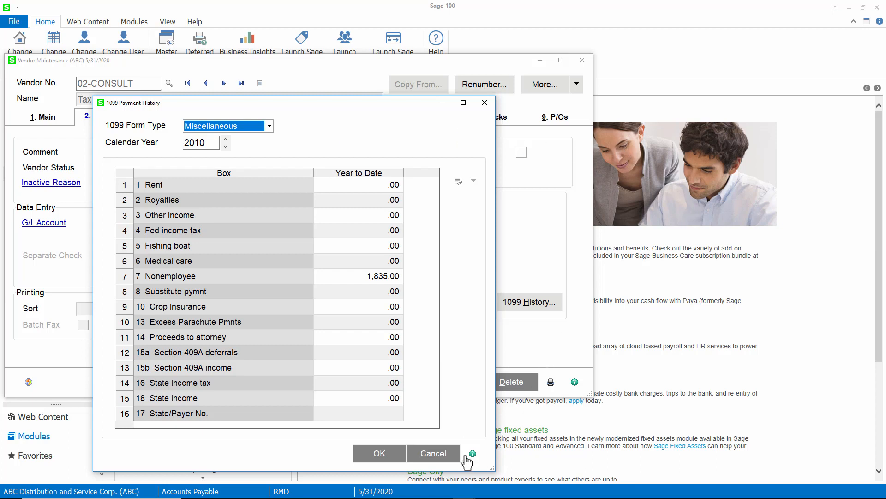
click(439, 456)
click(584, 60)
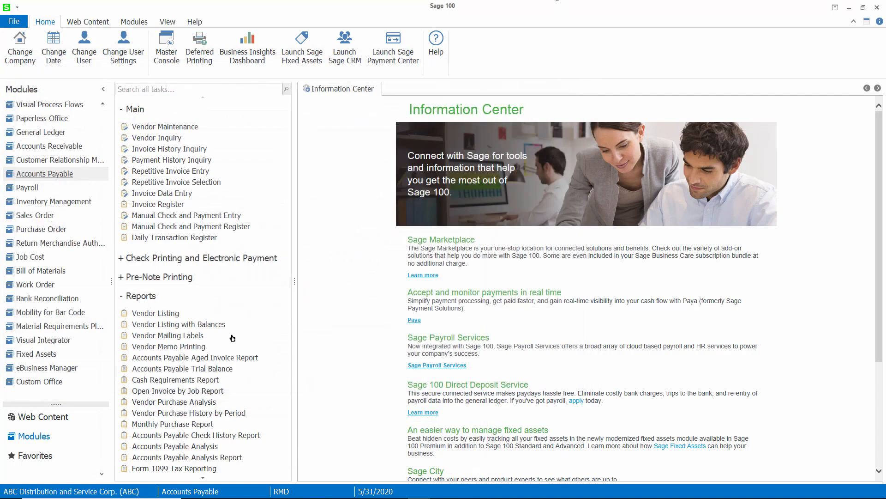
click(222, 325)
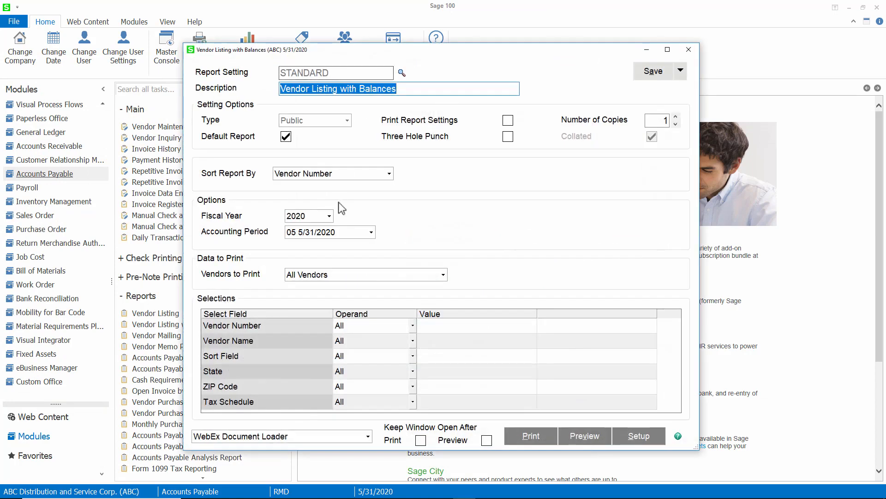
click(389, 174)
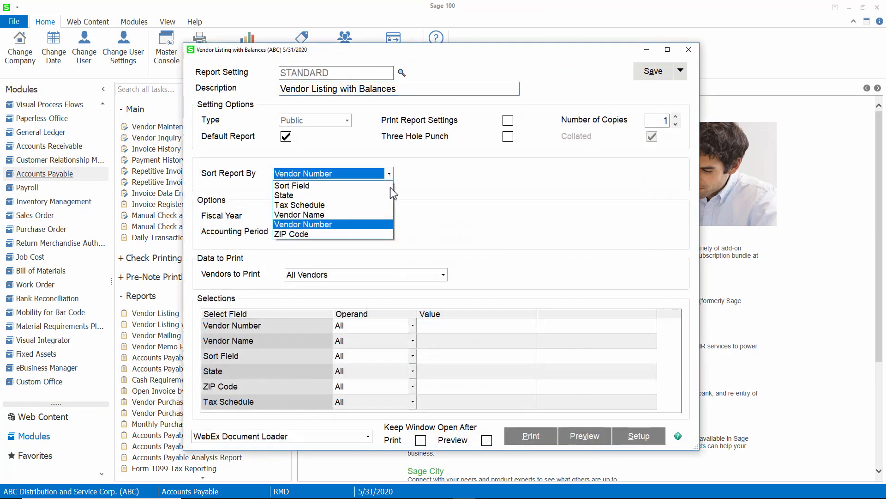
click(390, 226)
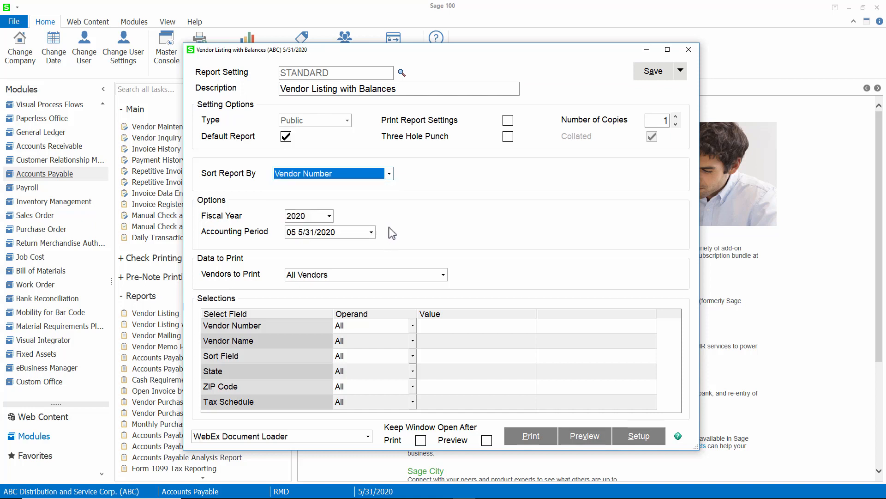
click(443, 275)
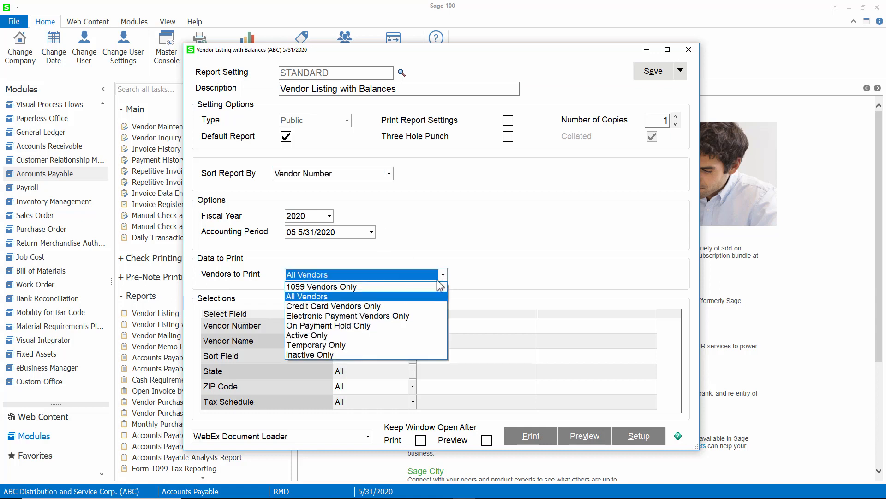
click(428, 286)
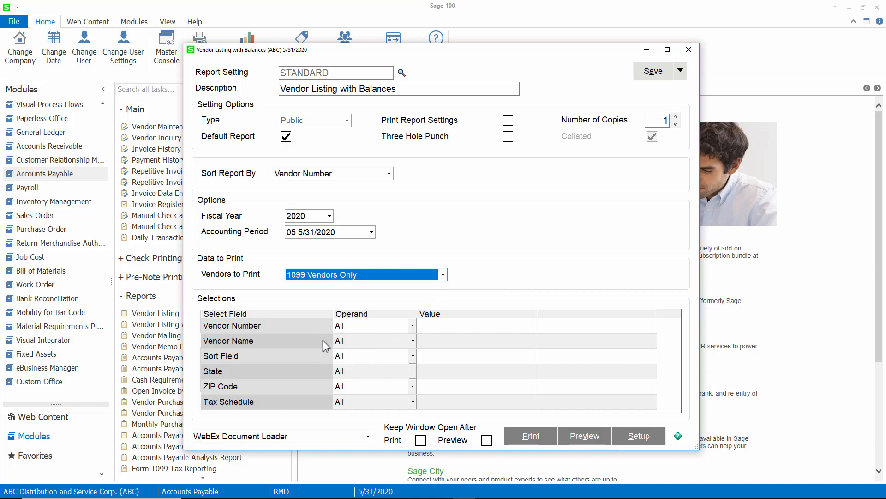
key(Tab)
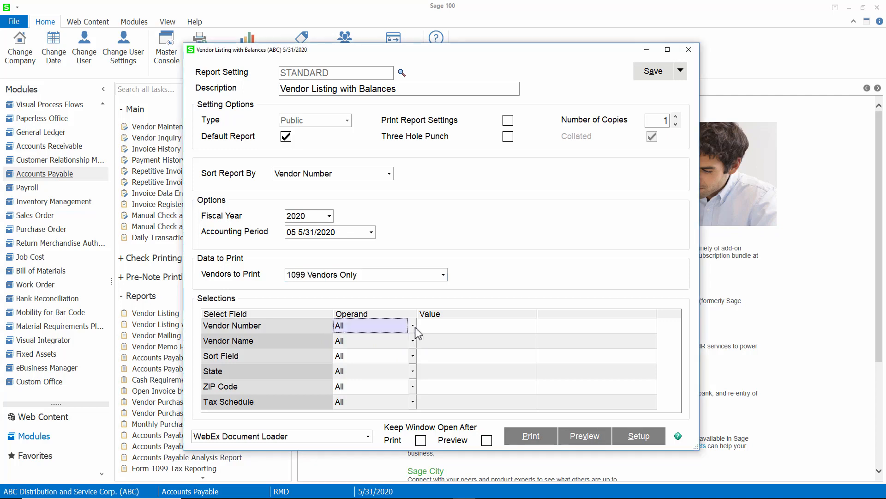
click(413, 325)
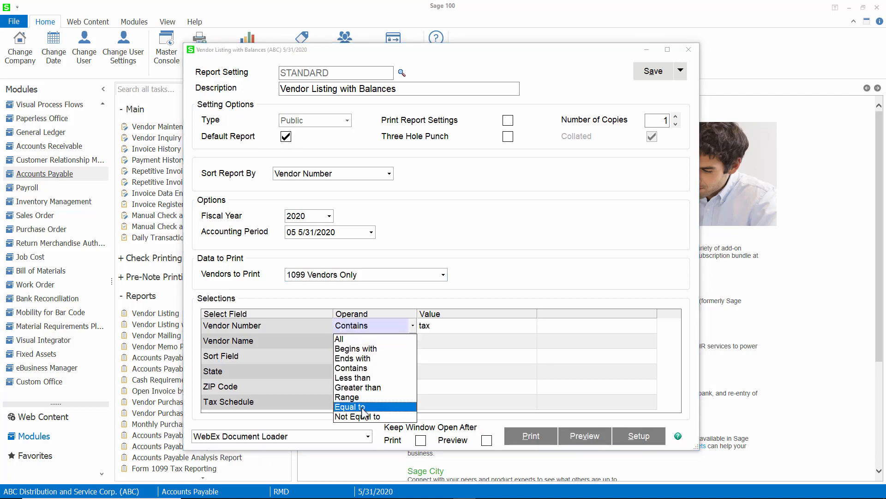
click(362, 407)
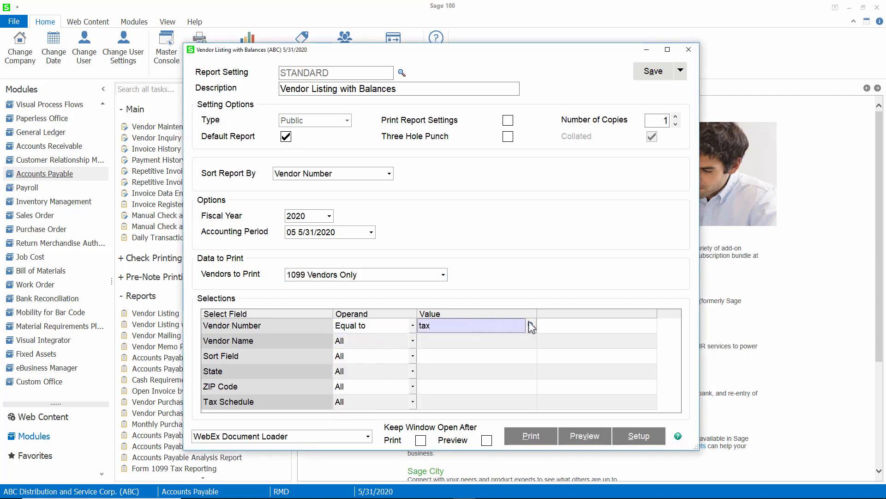
click(532, 325)
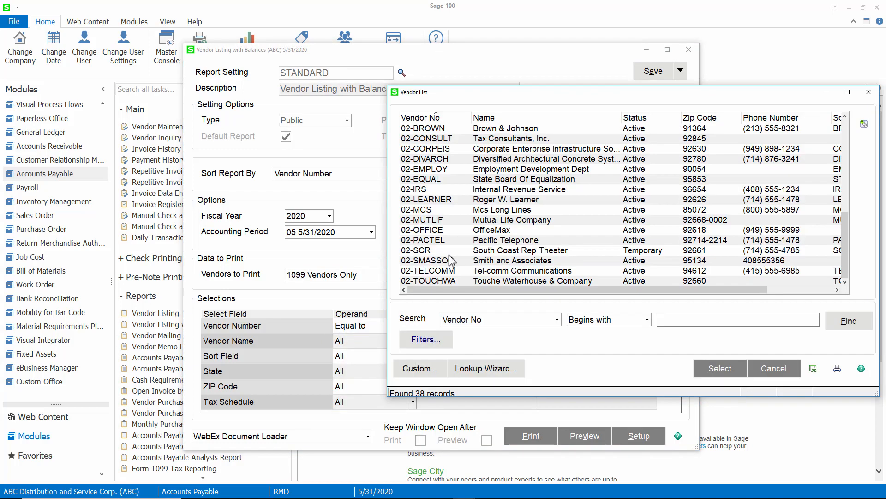
double_click(450, 138)
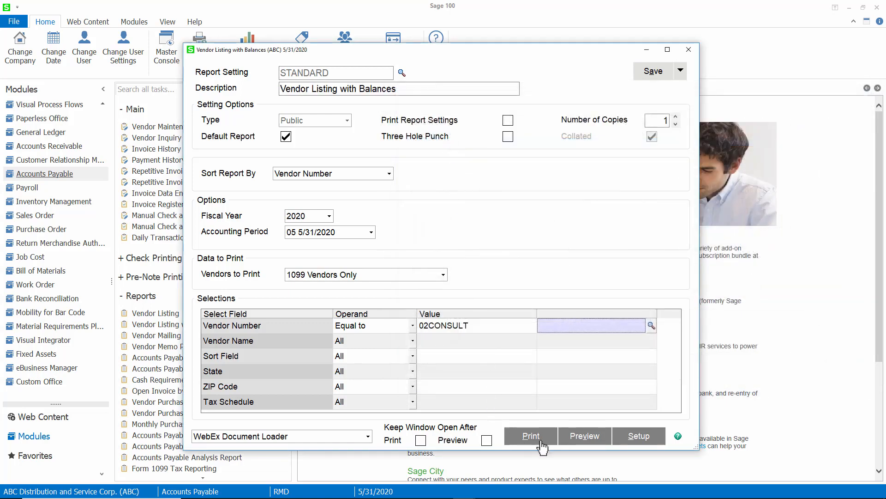
click(585, 437)
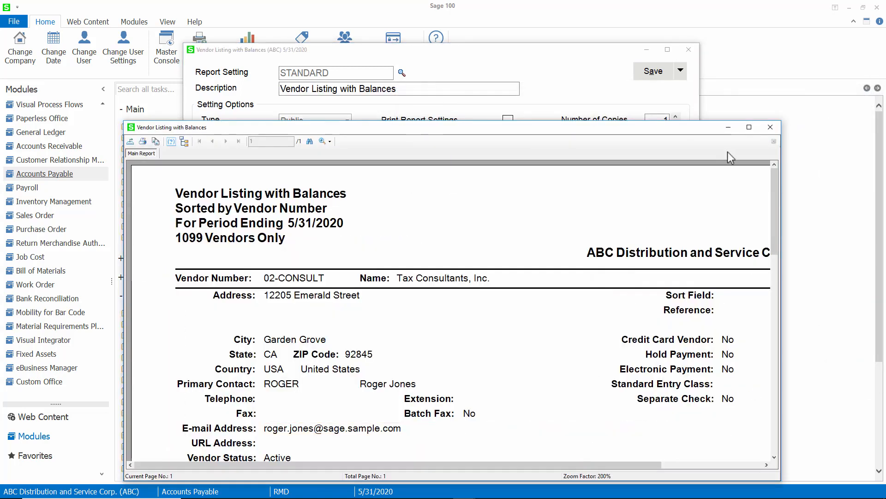
click(744, 129)
scroll(425, 242, down, 5)
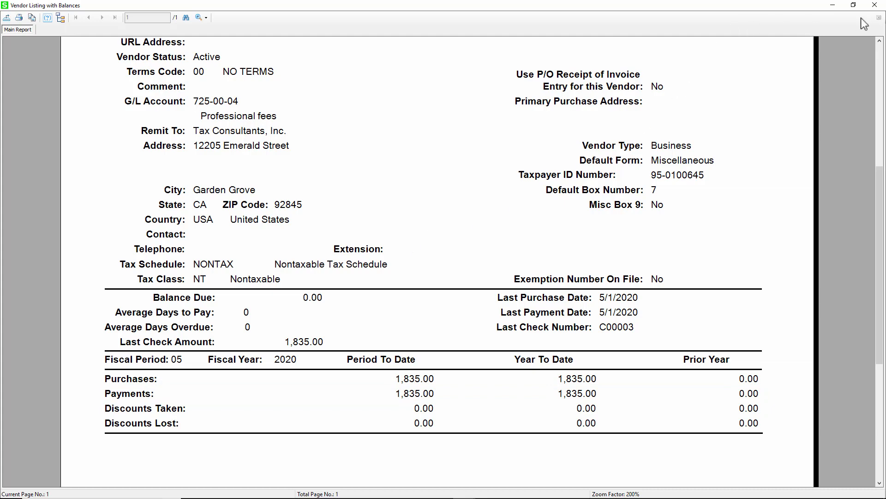
click(875, 6)
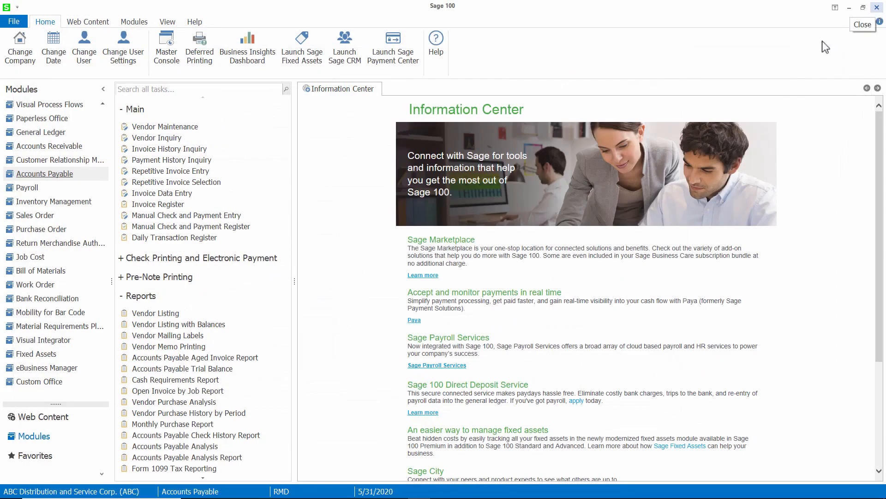
- Set up the Payment History Report to select by Date, with Vendor Number set to Equal to
scroll(229, 318, down, 3)
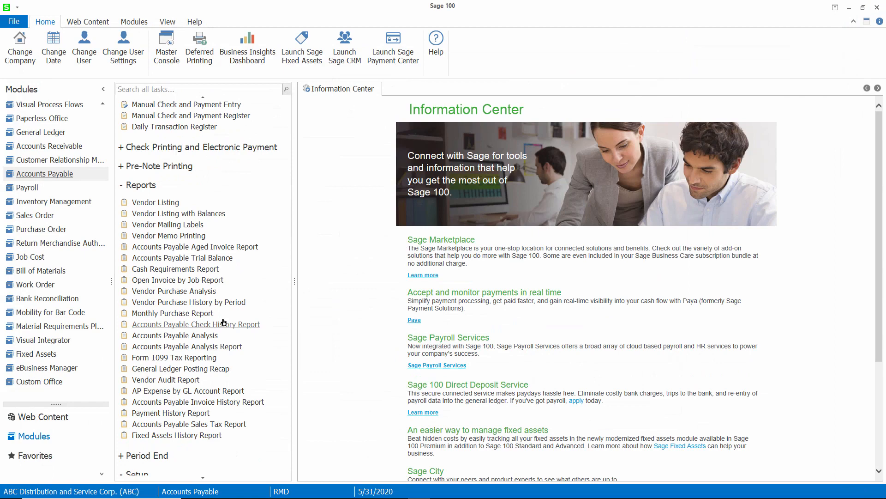
click(190, 417)
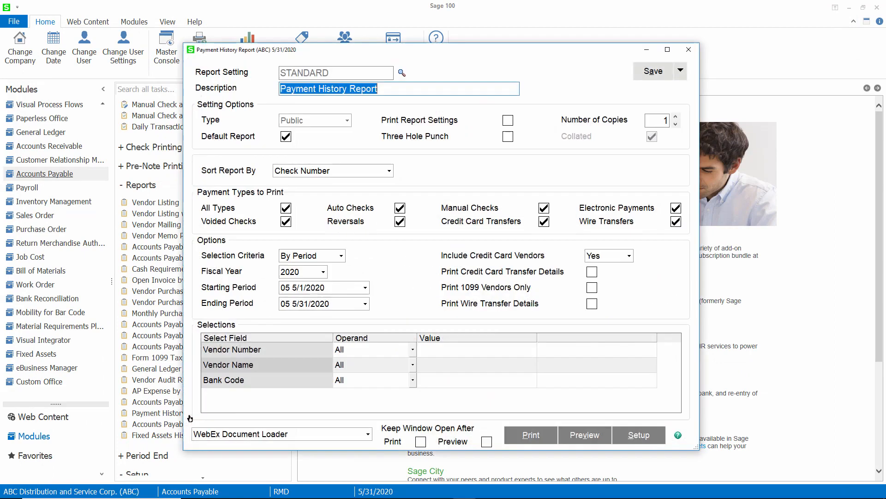
click(340, 256)
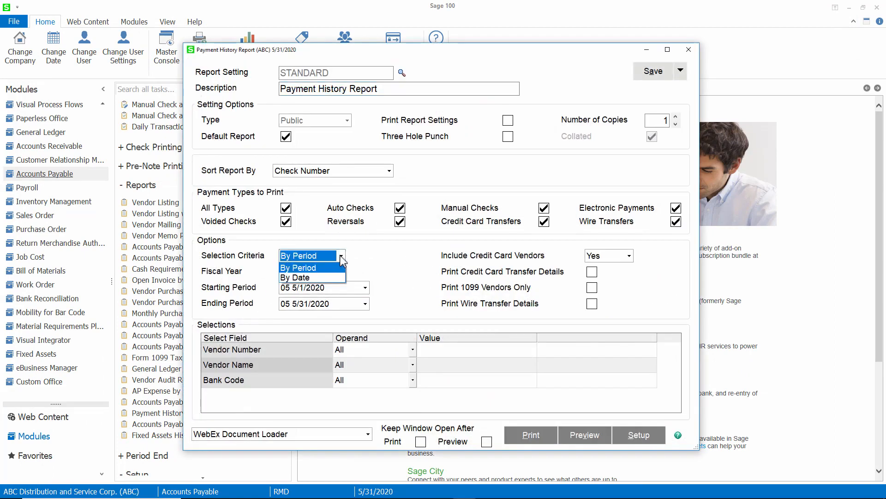
click(341, 276)
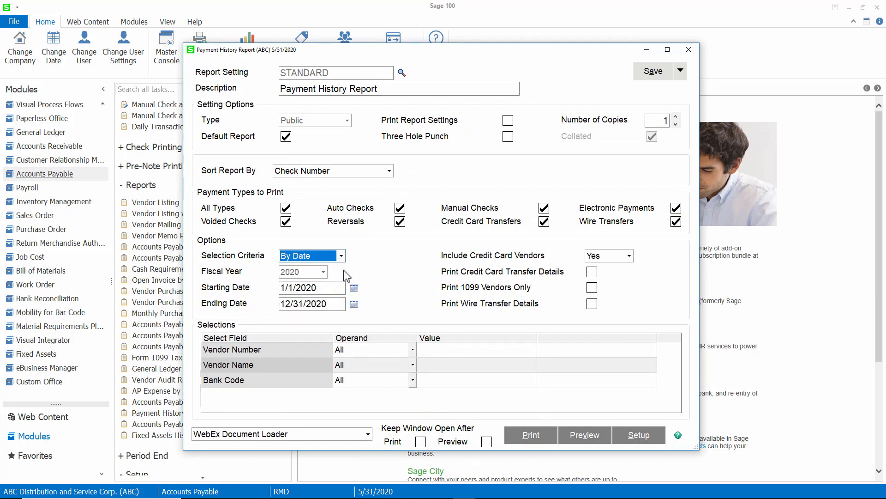
click(415, 350)
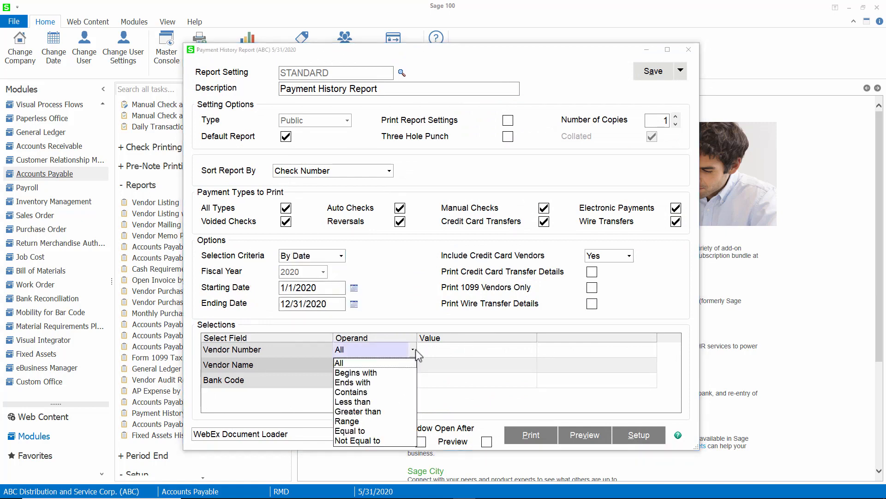
click(354, 429)
- Filter to vendor 02-CONSULT and preview its single 1,835.00 payment, then close the preview
click(445, 350)
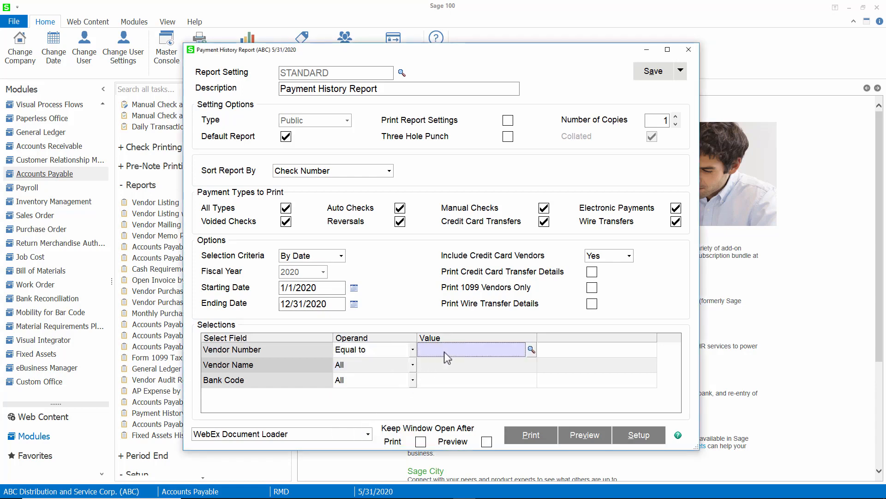
click(531, 350)
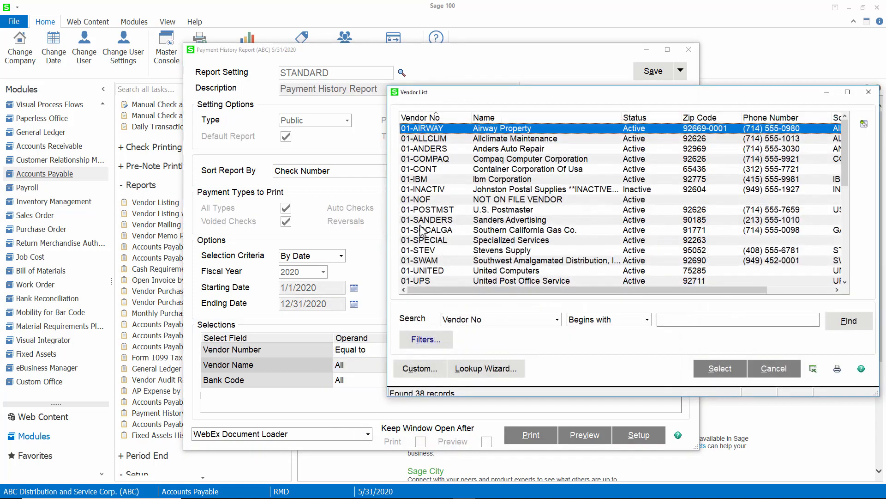
scroll(422, 231, down, 3)
double_click(429, 270)
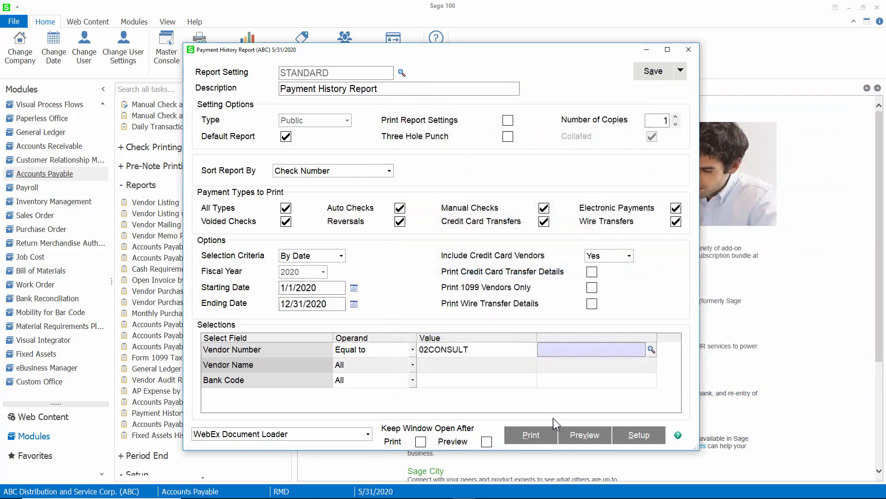
click(577, 441)
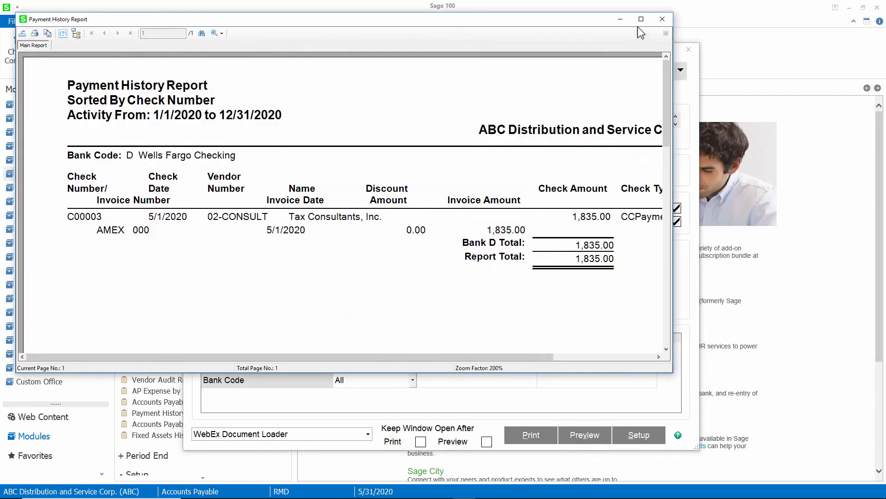
click(640, 20)
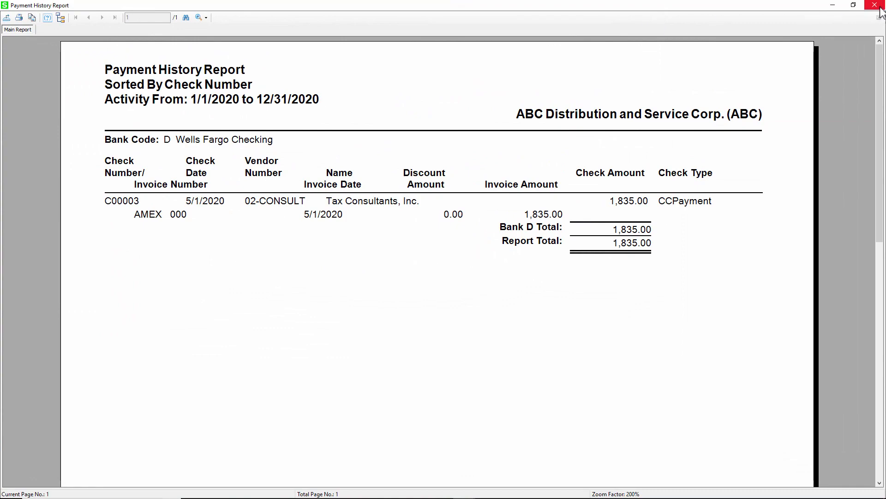
click(875, 6)
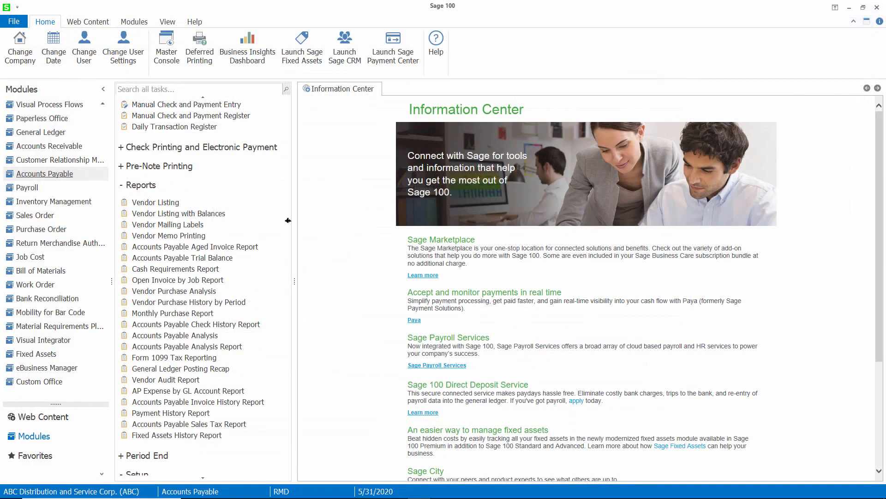
scroll(254, 223, up, 3)
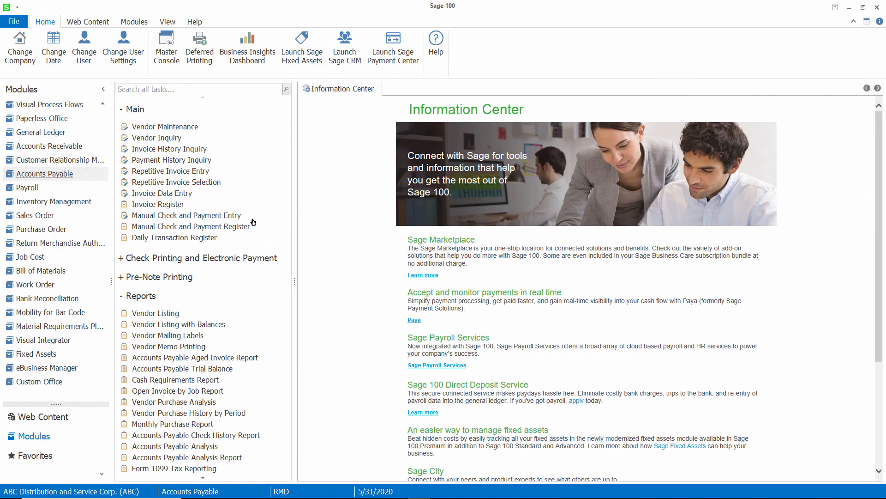
- Look up vendor Tax Consultants, Inc. and check 1,835.00 Box 7 Nonemployee in its 1099 History, then close
click(185, 128)
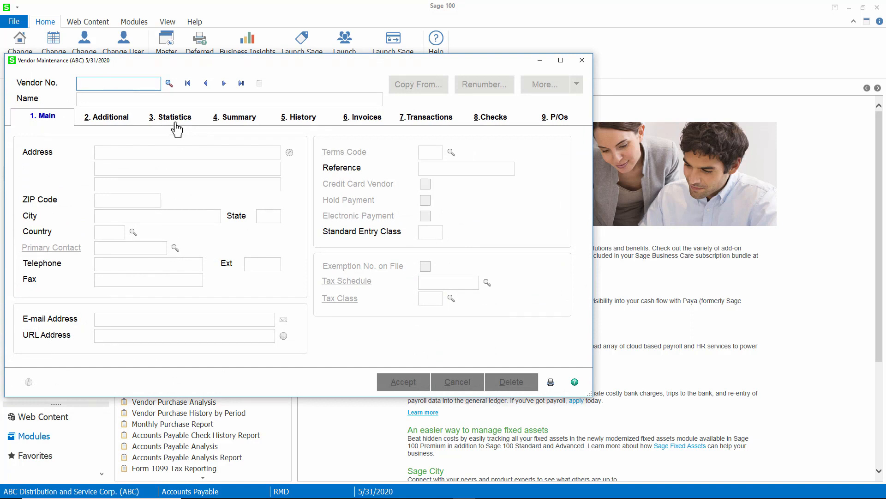
text(TAX)
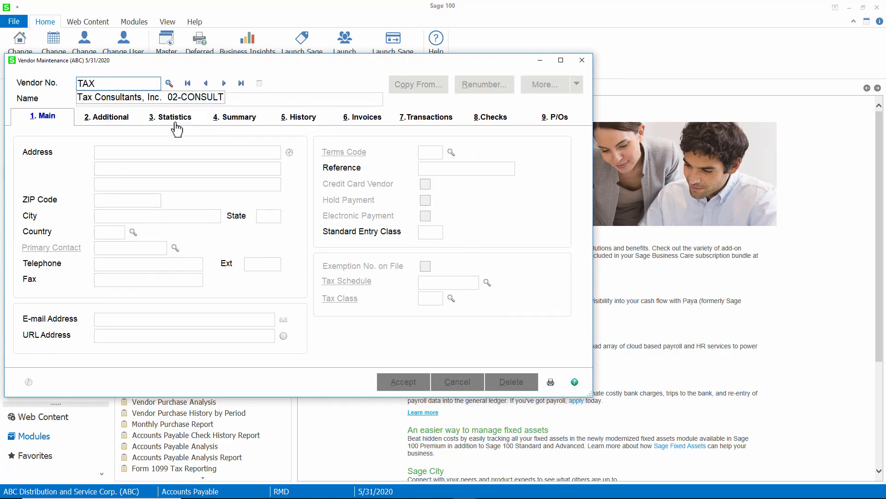
click(169, 99)
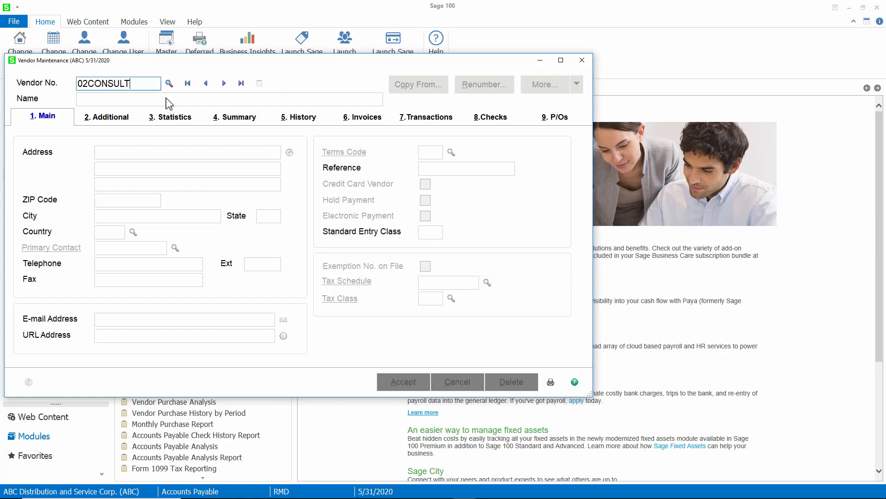
click(120, 119)
click(526, 302)
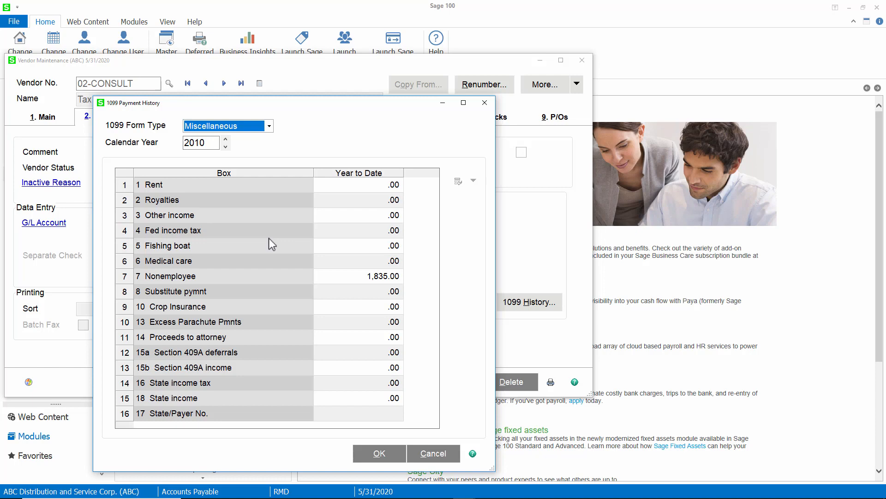
click(485, 103)
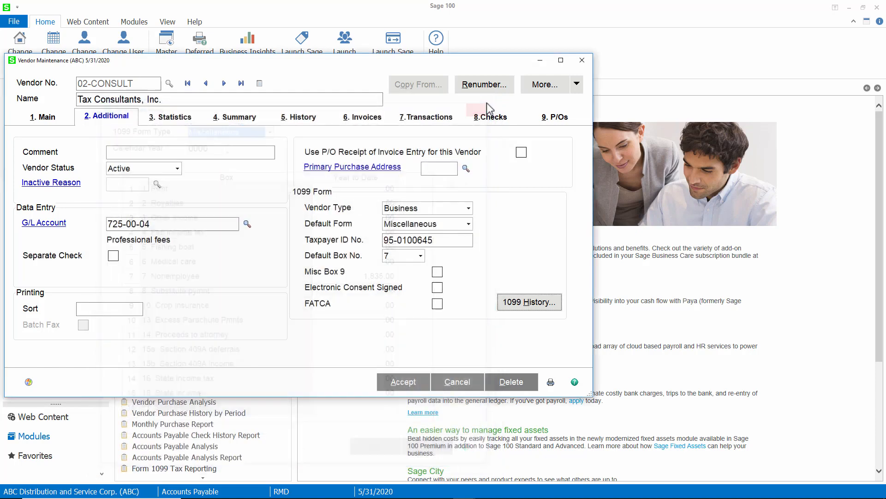
click(582, 61)
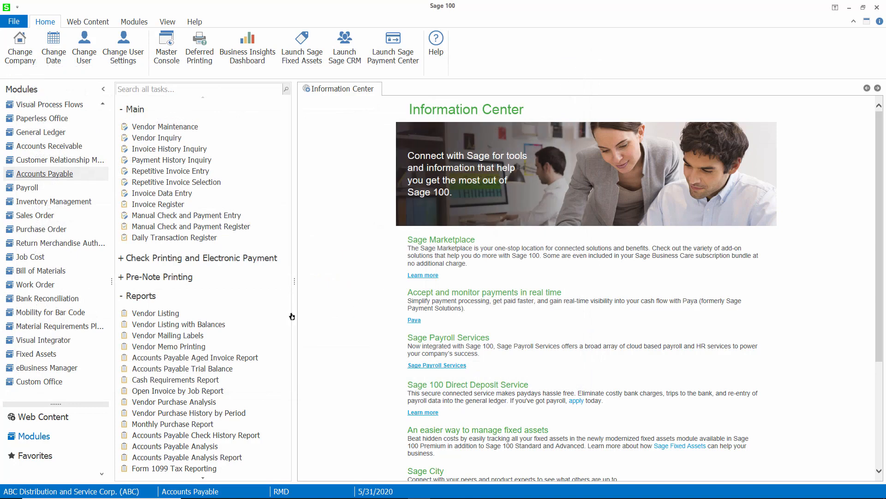
- Launch Form 1099 Tax Reporting from the Reports list and continue in Demo mode
scroll(289, 316, down, 3)
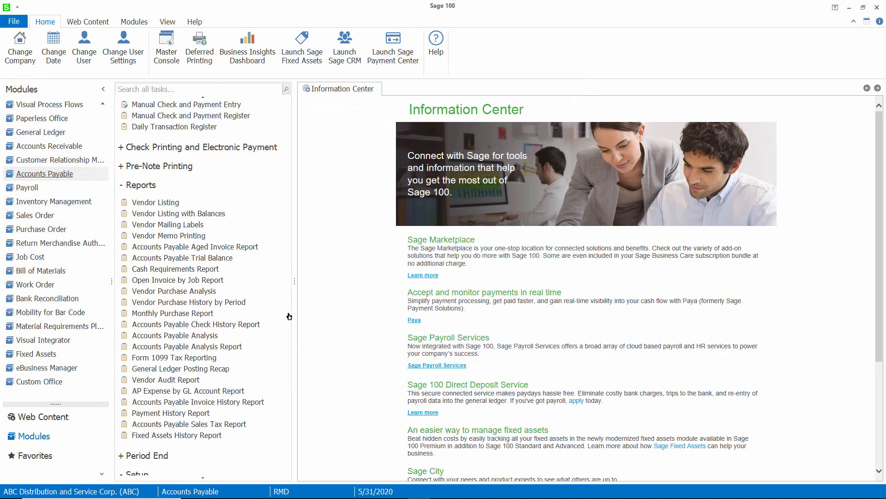
click(168, 361)
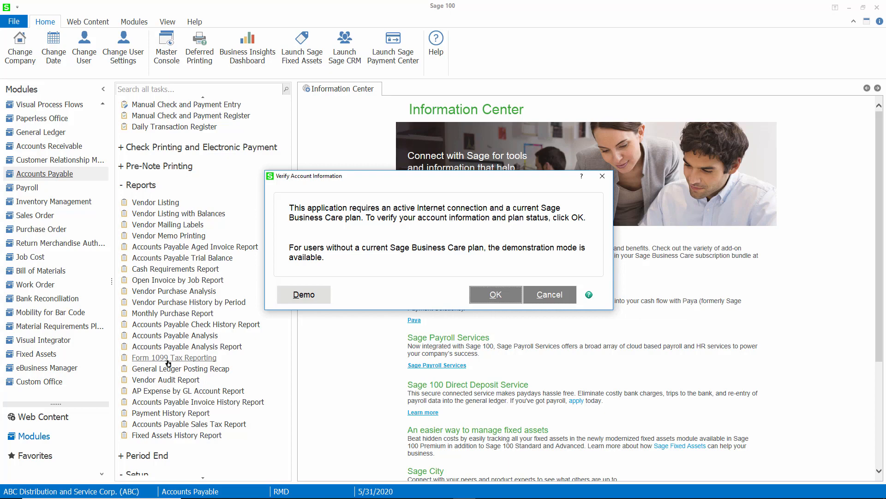
click(305, 299)
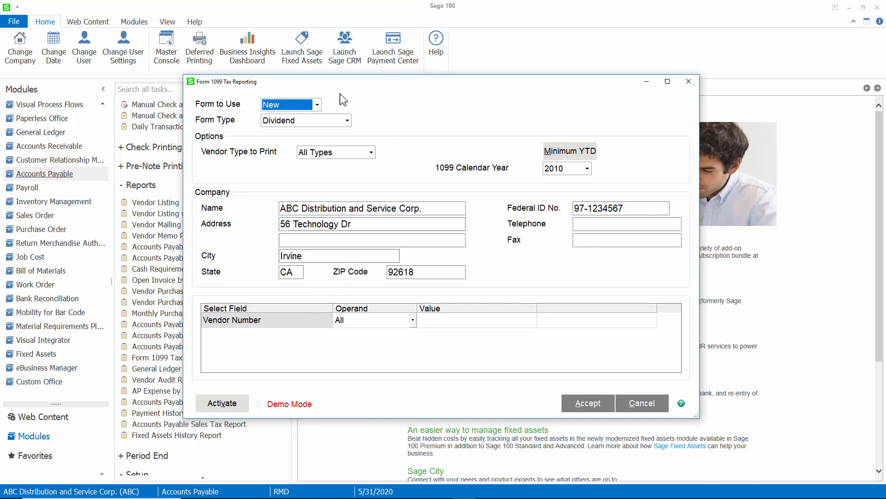
- Keep New as the form to use, choose the Miscellaneous 1099 type, and keep All Types vendors
click(318, 107)
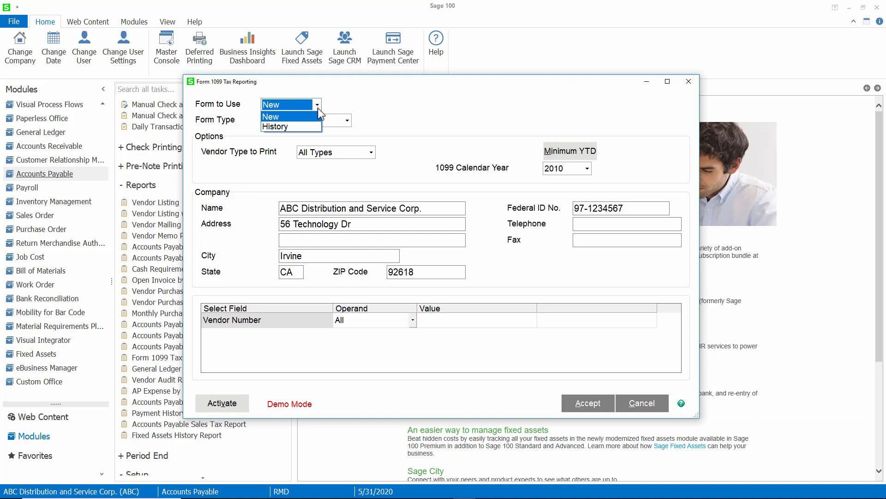
click(317, 107)
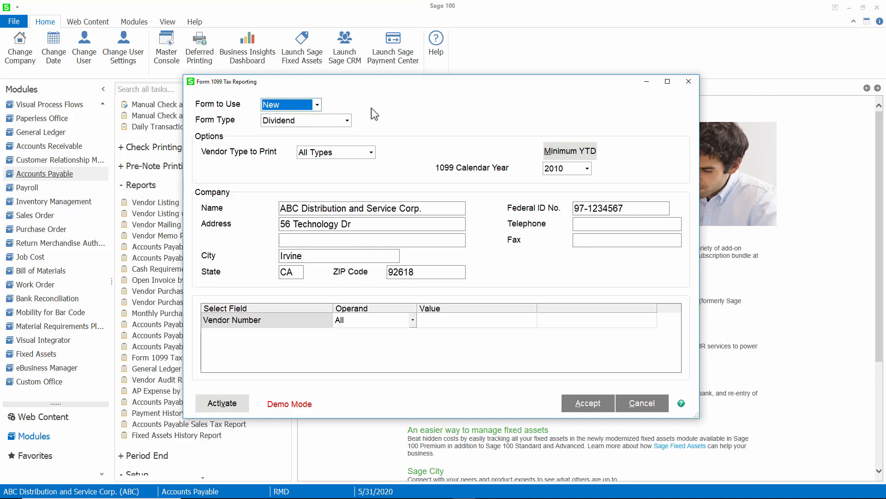
click(347, 120)
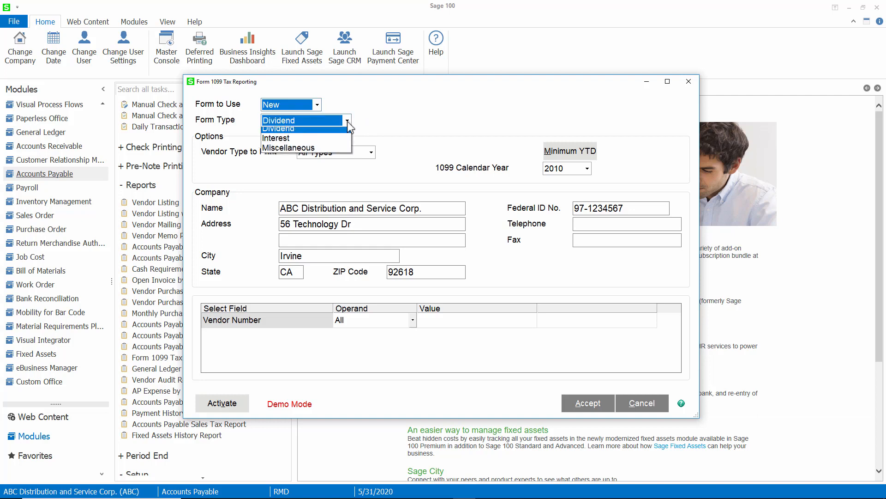
click(333, 150)
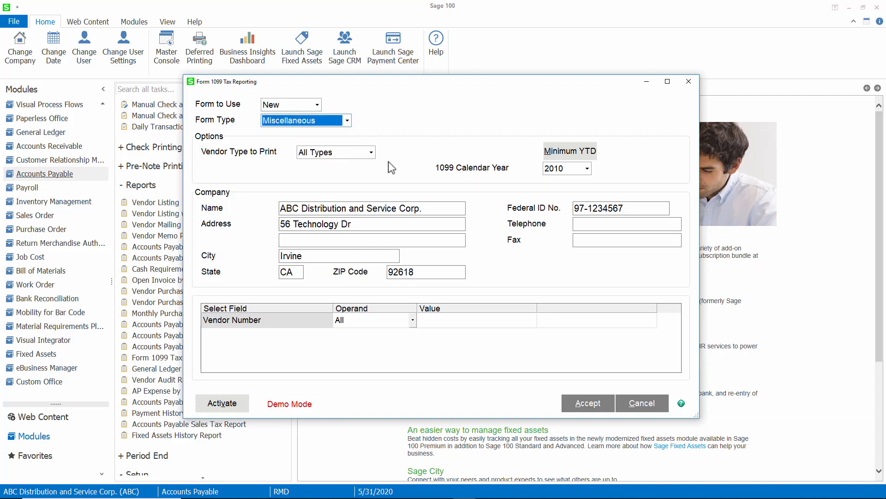
click(371, 154)
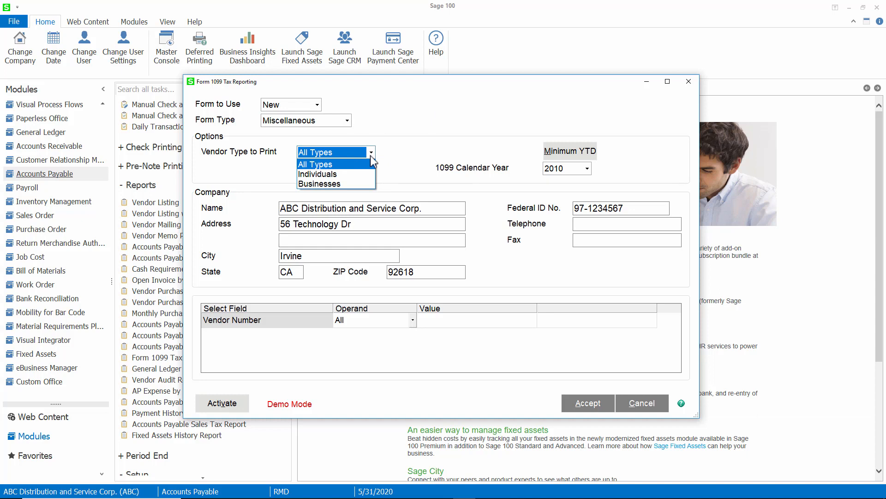
click(365, 163)
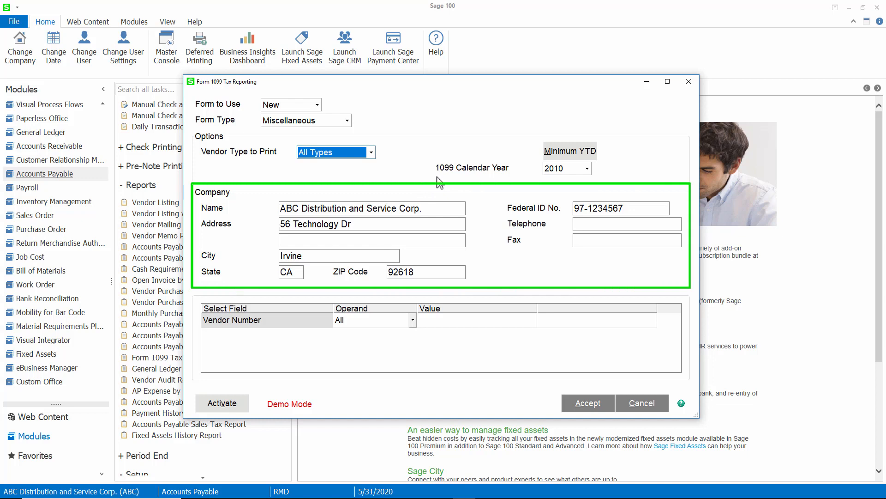
- Set Vendor Number Equal to 02-CONSULT from the vendor list and accept the settings
click(412, 320)
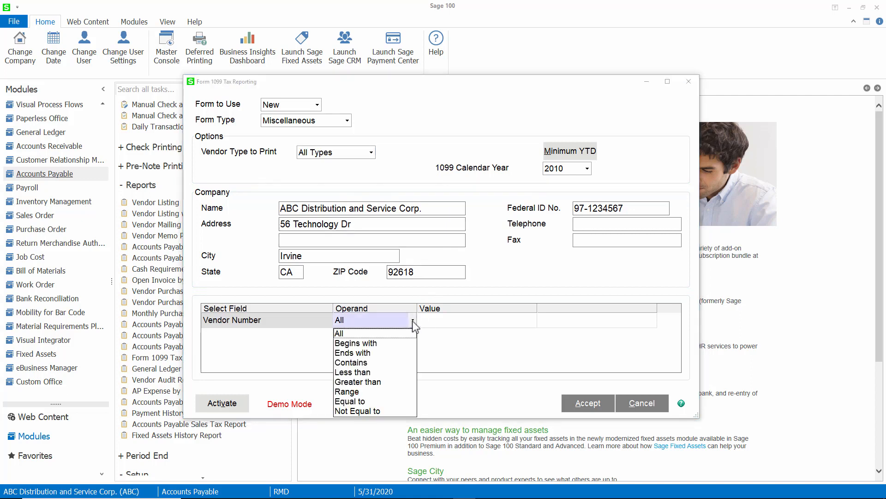
click(372, 401)
click(439, 325)
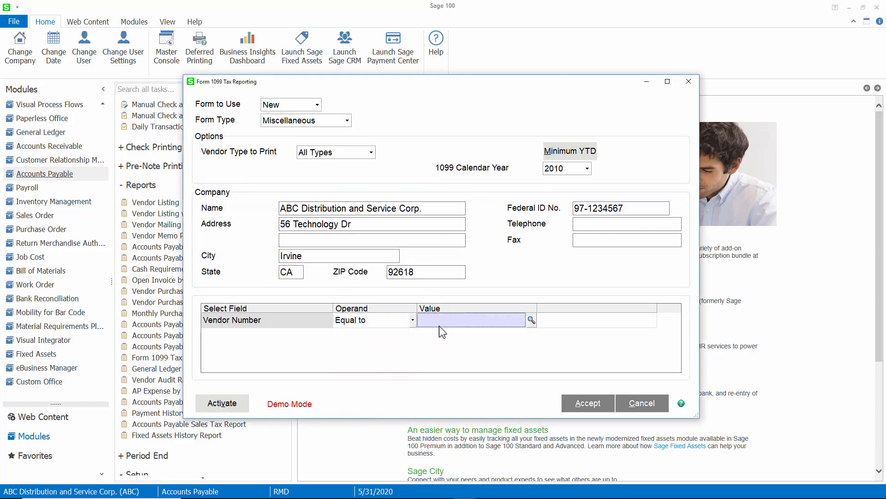
click(531, 319)
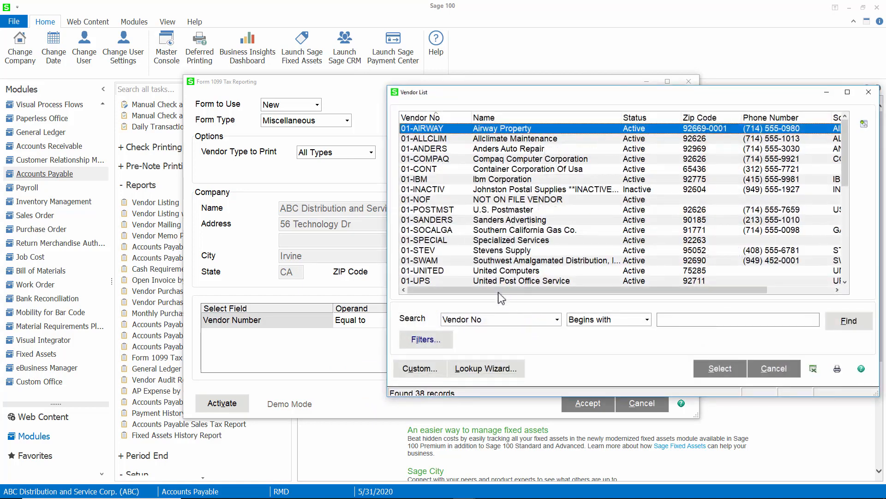
scroll(464, 282, down, 5)
scroll(464, 282, down, 3)
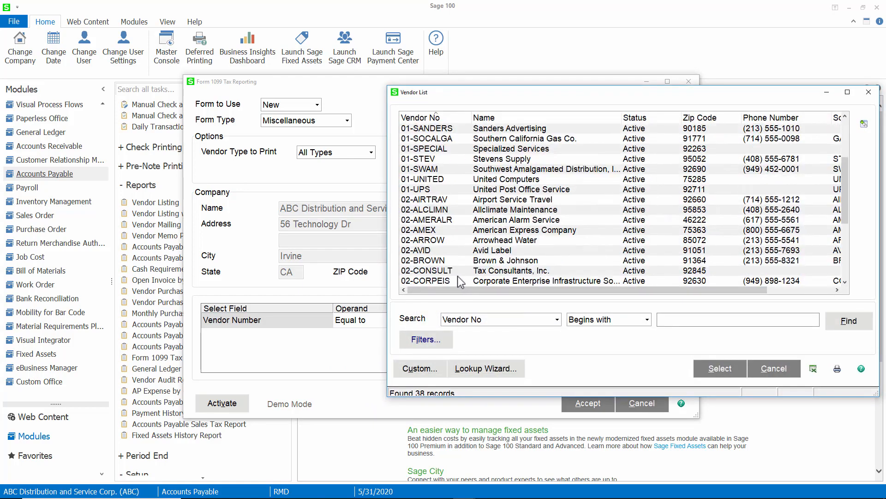
double_click(455, 277)
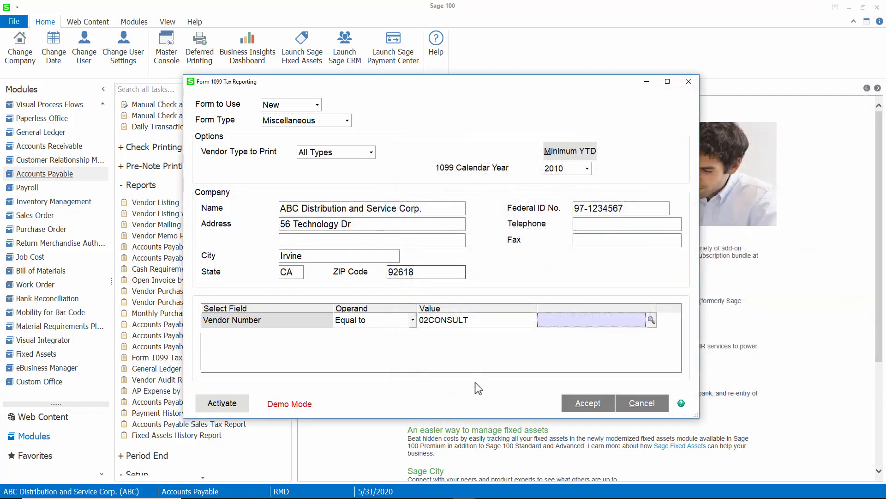
click(575, 406)
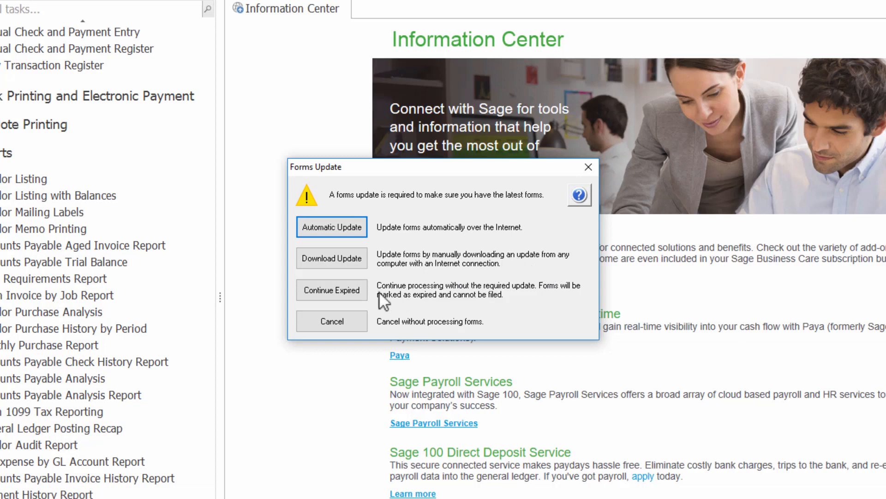
- Continue past the expired-forms, 2010-versus-2017 reporting period and company information messages
click(347, 283)
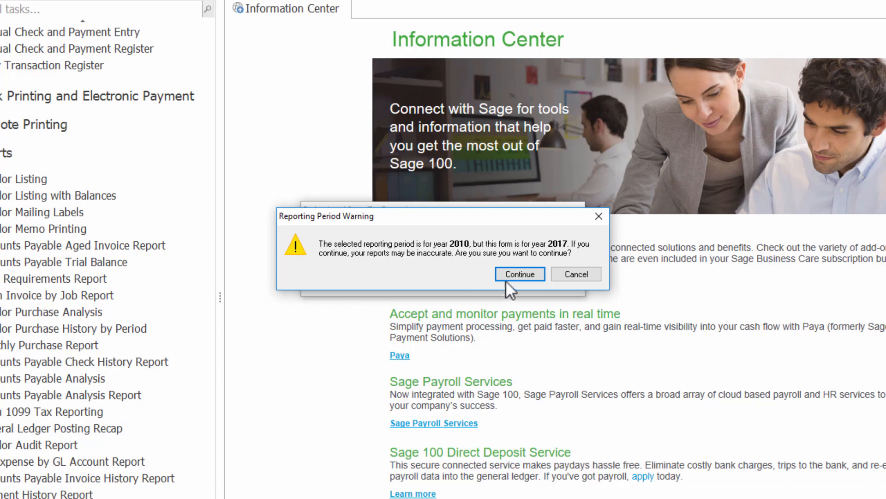
click(520, 274)
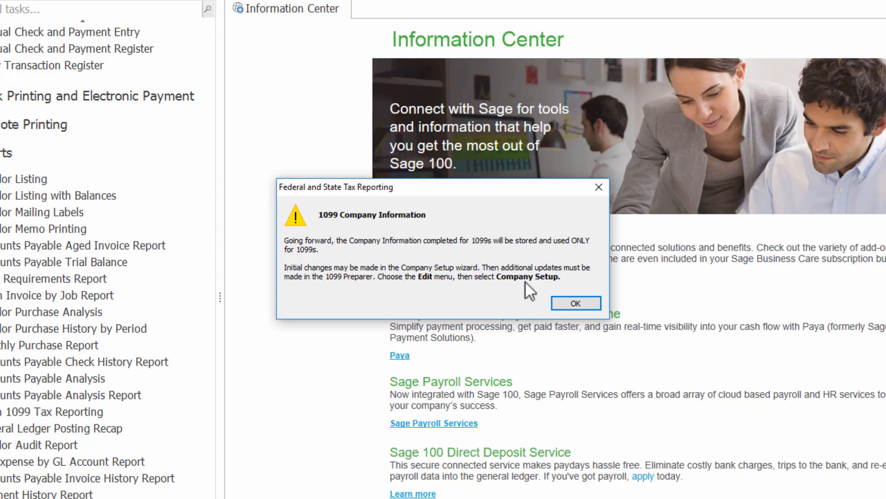
click(559, 306)
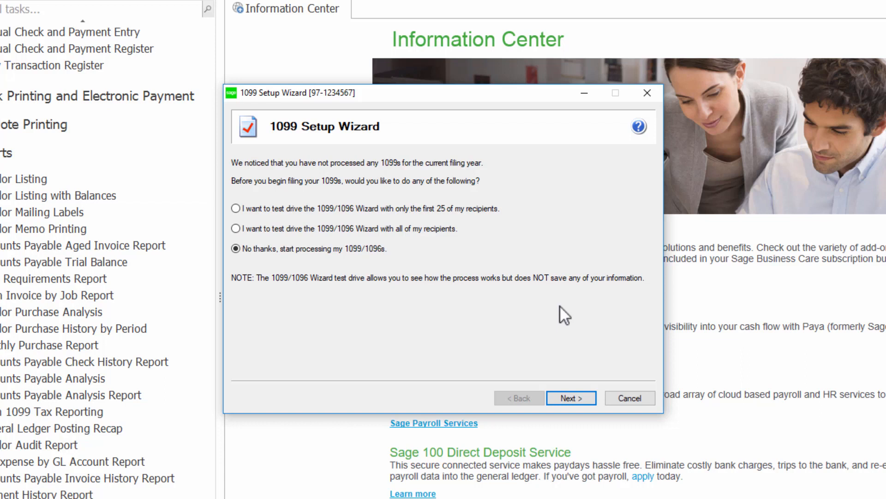
- Choose the first-25-recipients test drive, confirm the payer TIN, and fill in the payer's phone number
click(236, 208)
click(561, 398)
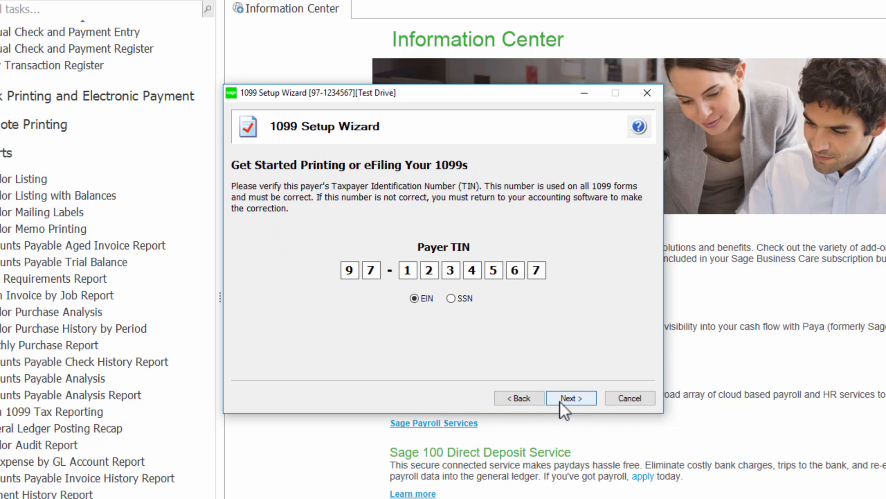
click(559, 400)
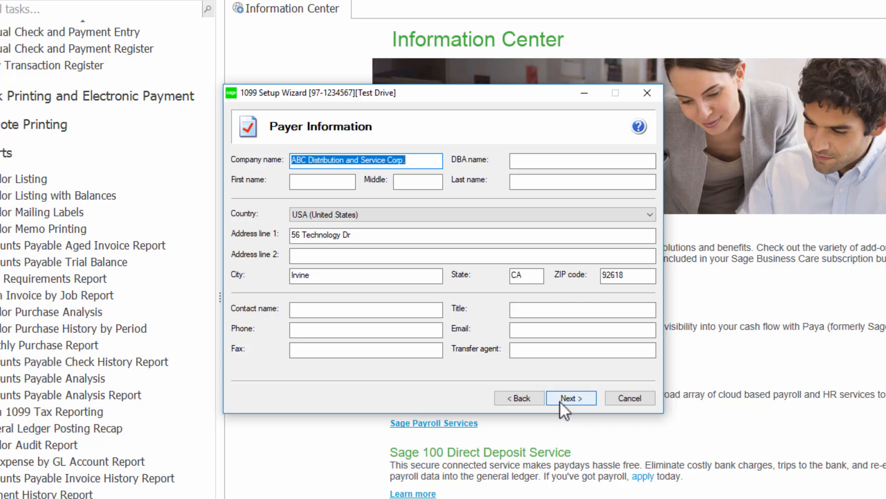
click(559, 400)
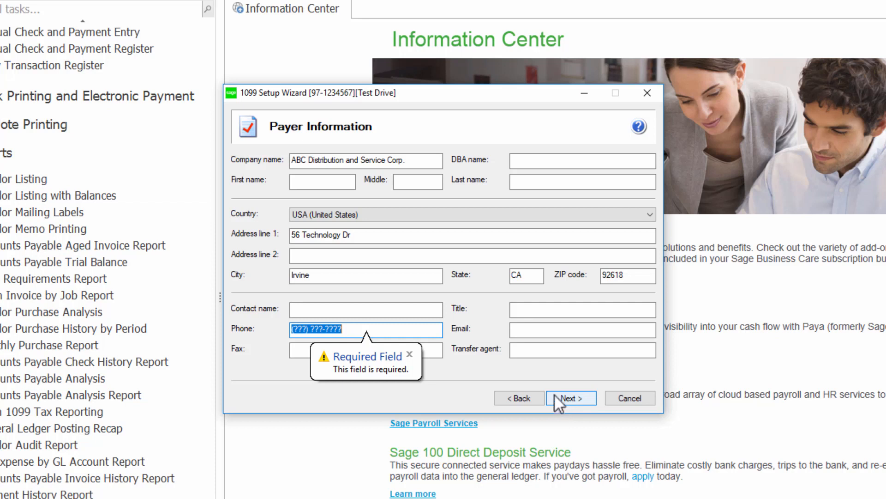
click(410, 354)
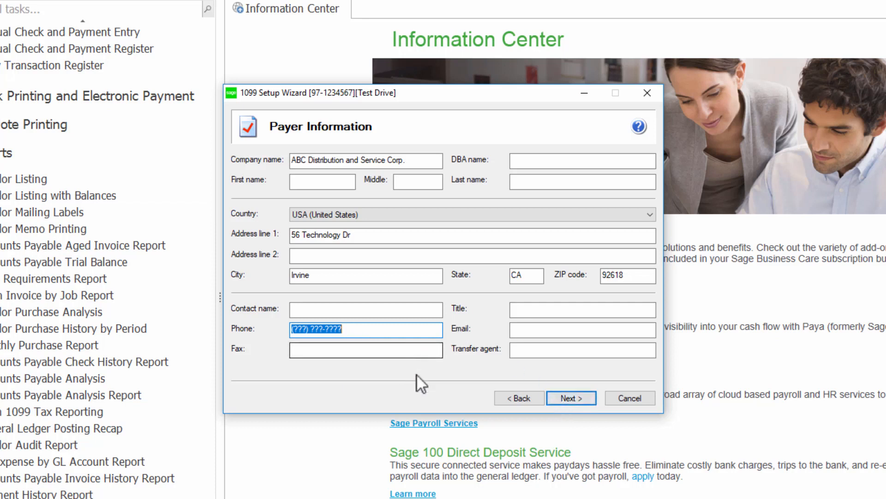
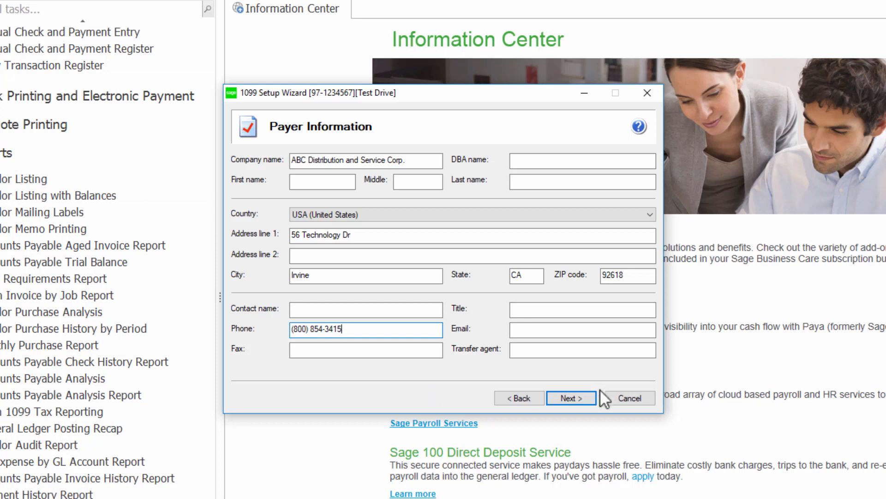
click(589, 397)
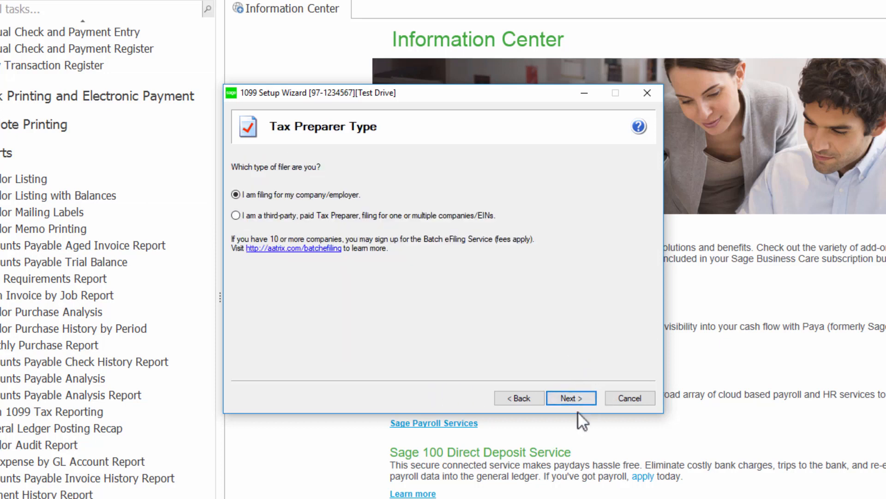
- File for own company, skip state/local items, keep default verification and untruncated IDs, finish with one data file
click(577, 398)
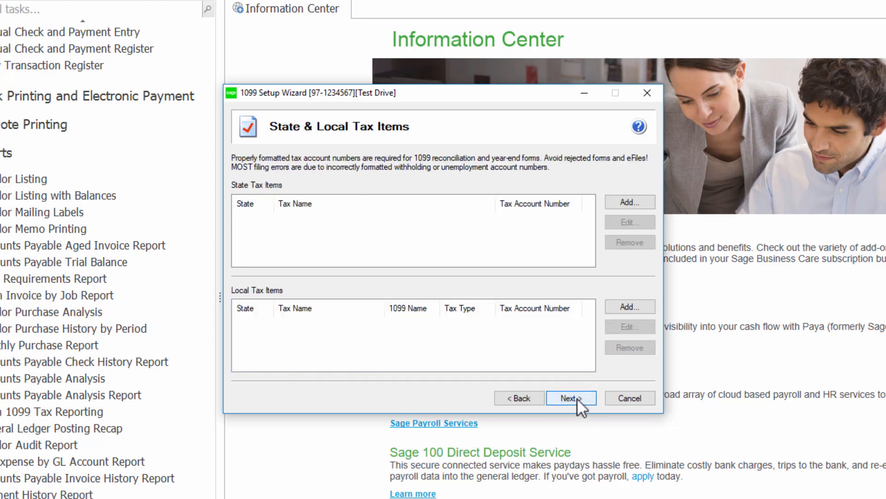
click(577, 397)
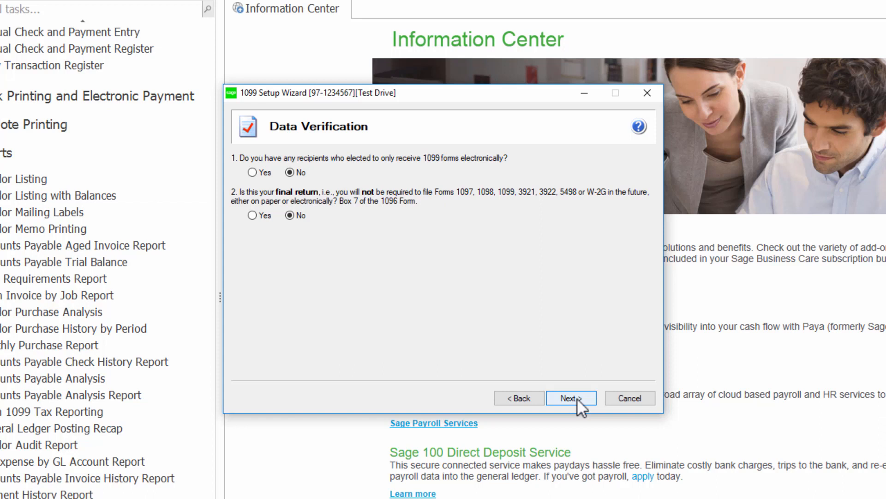
click(577, 397)
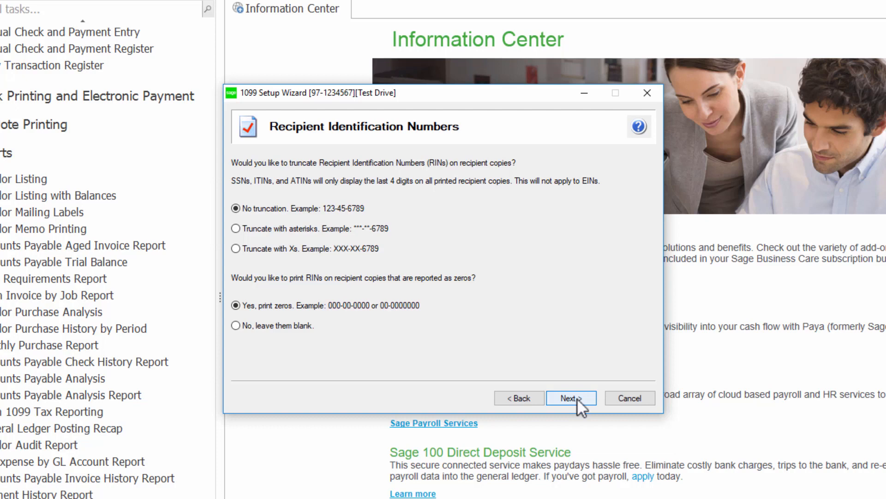
click(577, 398)
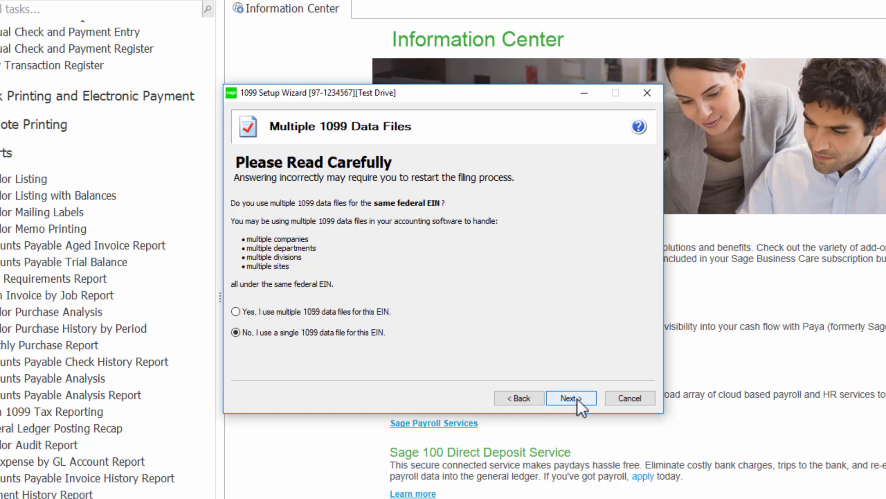
click(577, 398)
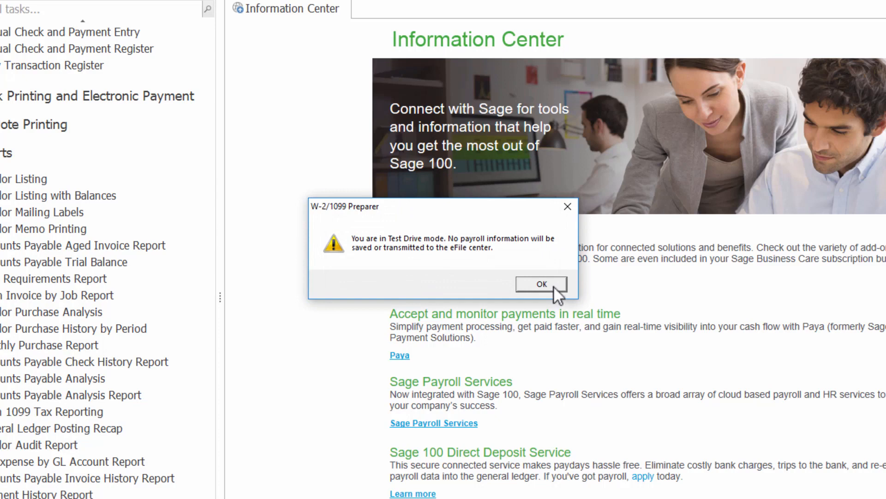
click(542, 284)
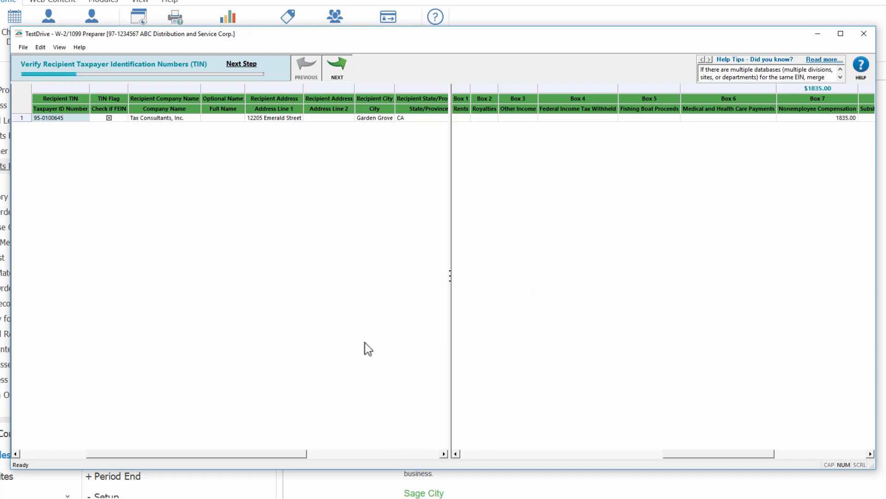
- Pass the TIN, FEIN, address, income box, CA filing state and state income checks to run error check
click(342, 75)
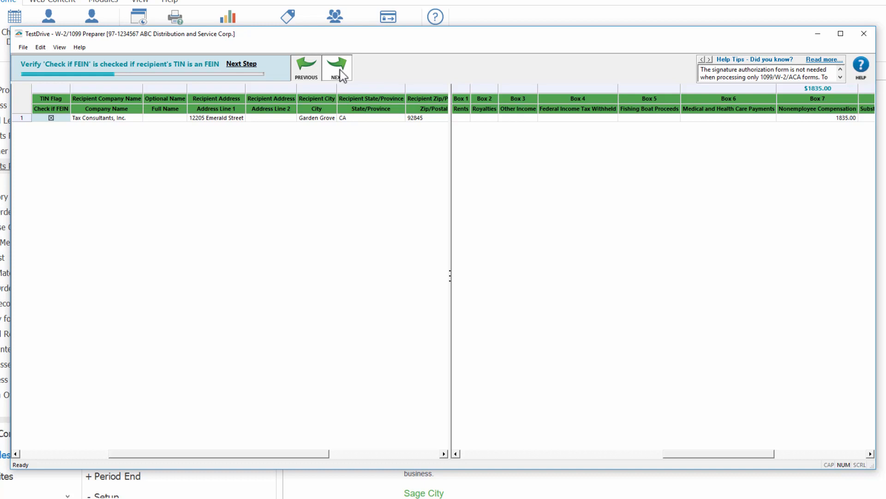
click(339, 69)
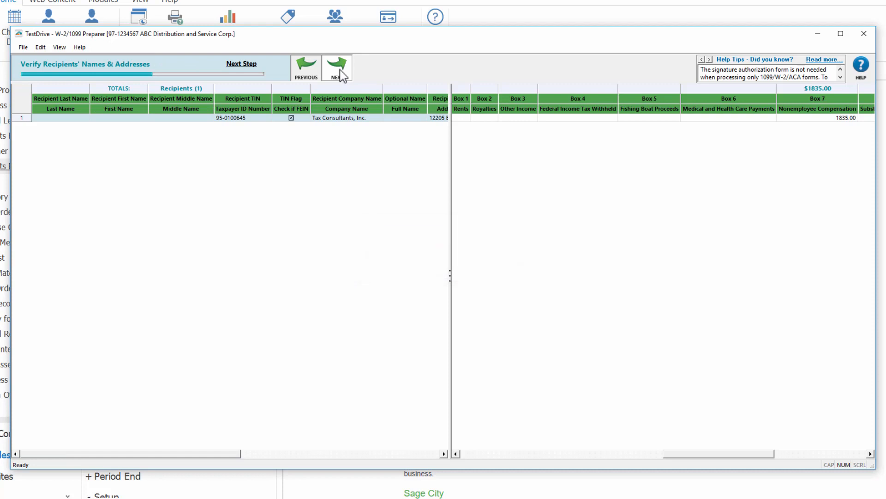
click(338, 70)
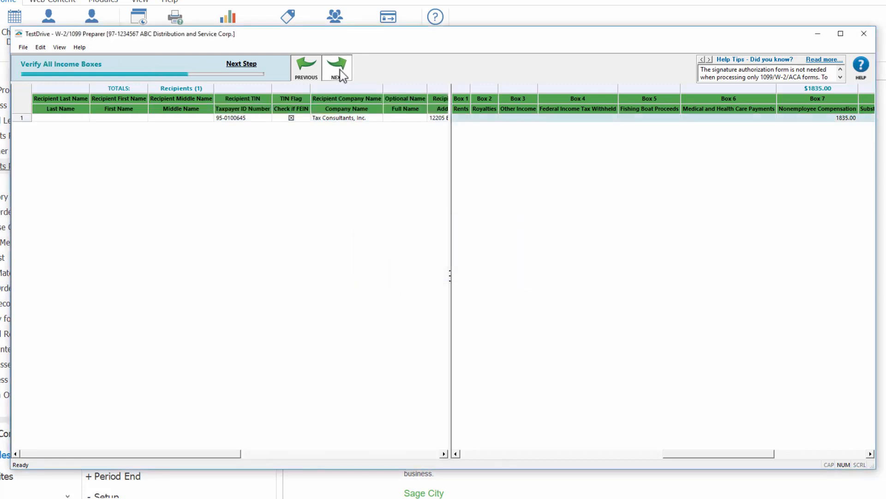
click(341, 73)
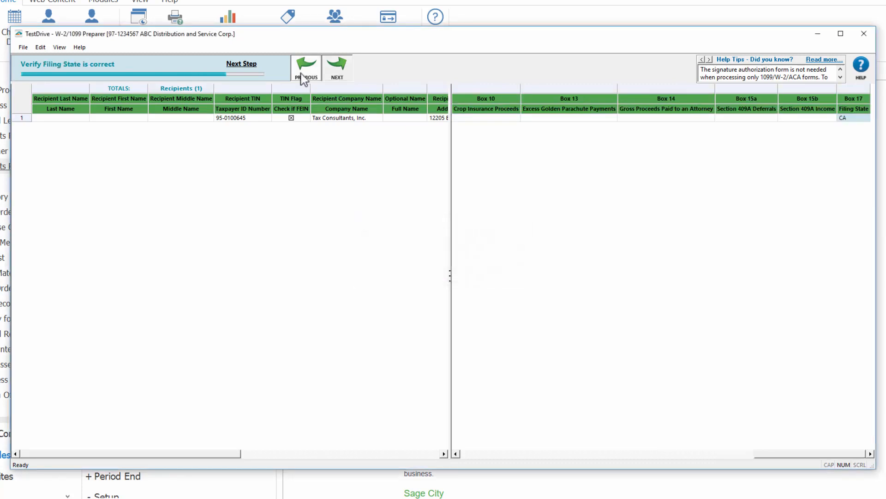
click(338, 74)
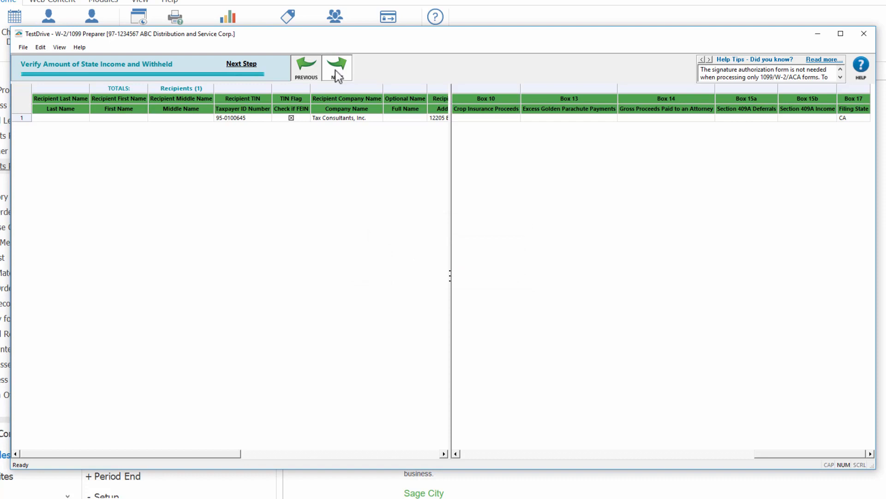
click(339, 74)
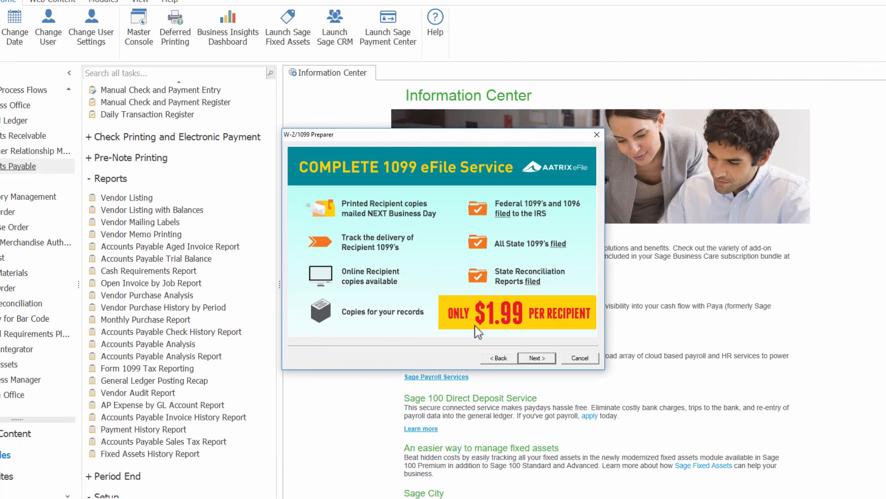
- Accept the complete eFiling service, skip the PDF archive, file California copies, and accept the review list
click(536, 359)
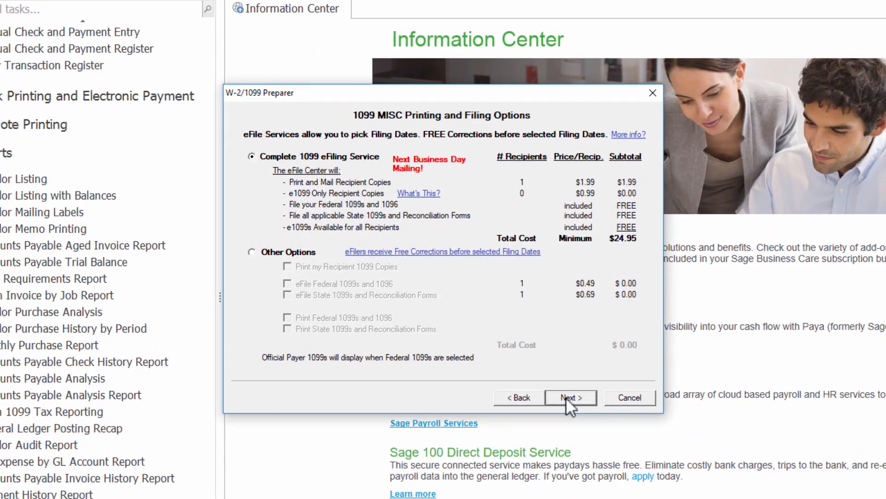
click(567, 397)
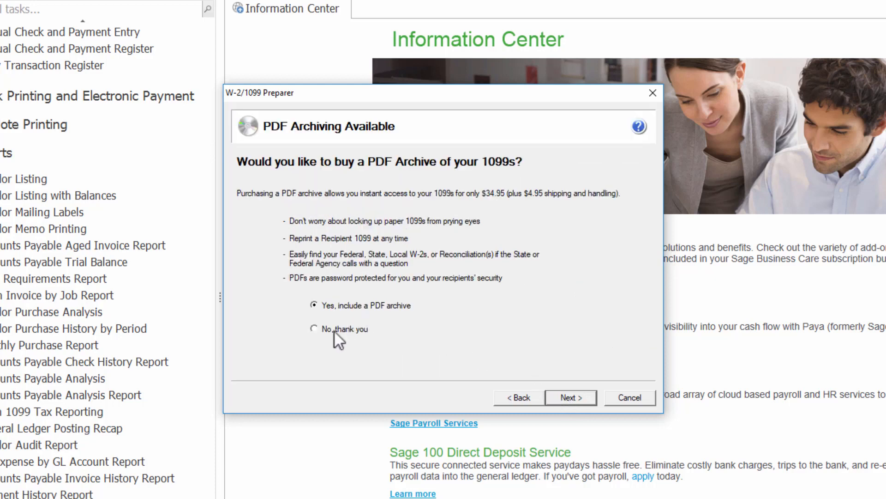
click(561, 400)
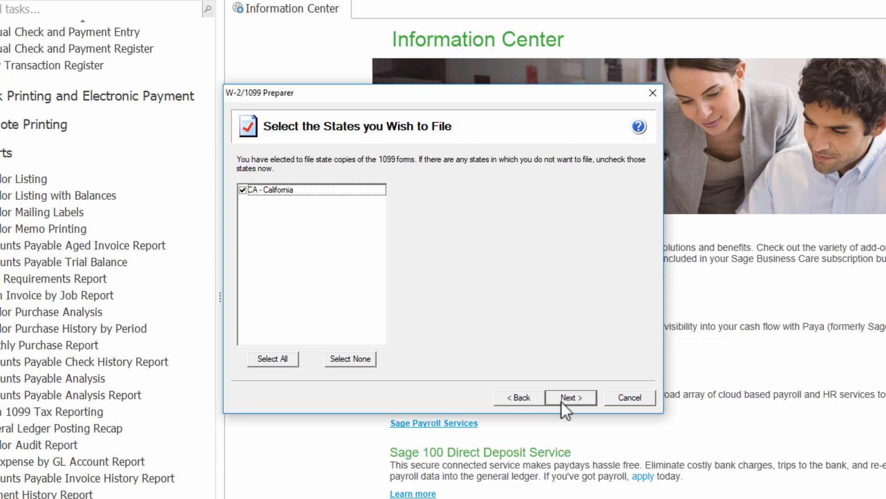
click(560, 401)
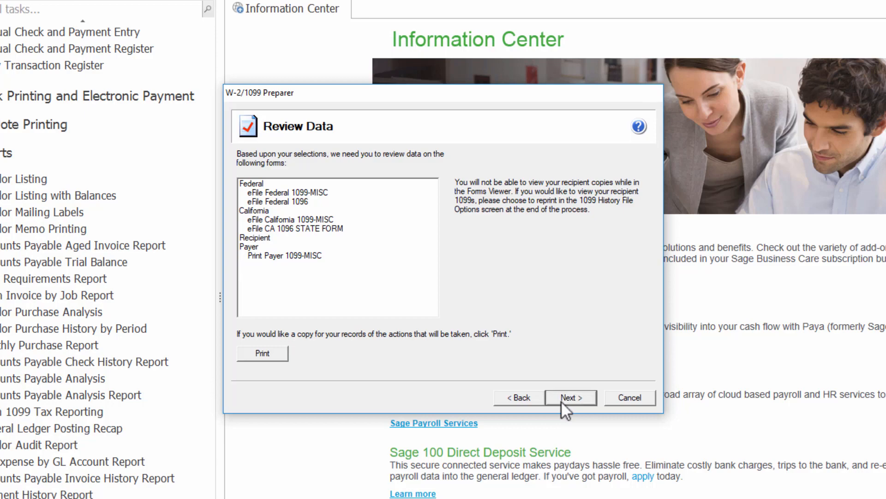
click(560, 400)
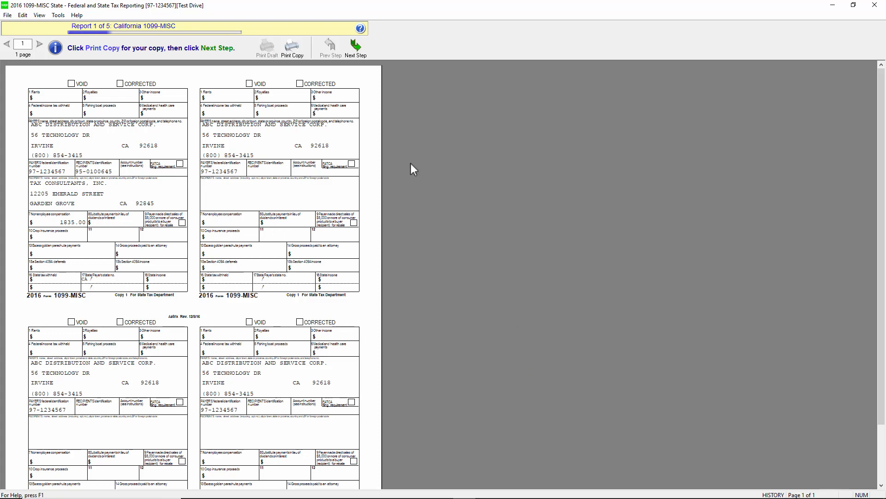
- Print the California 1099-MISC and CA 1096, declining the payer 1099-MISC, federal 1099-MISC and 1096
click(352, 51)
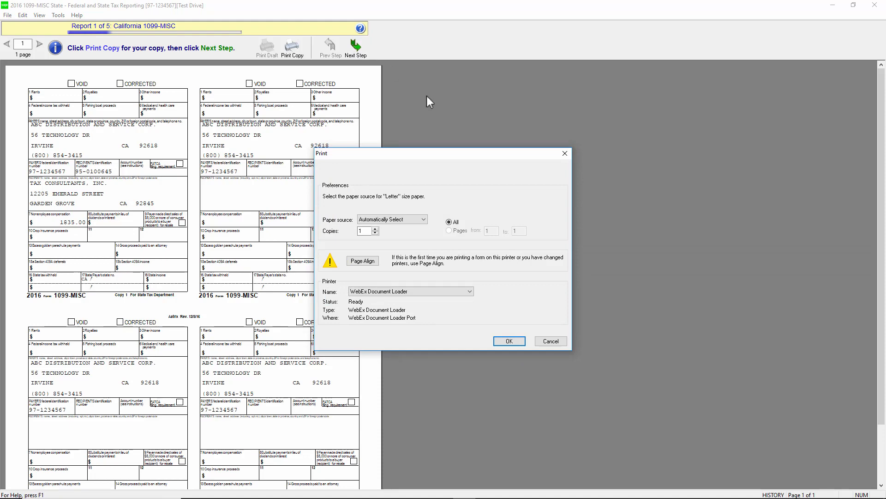
click(504, 343)
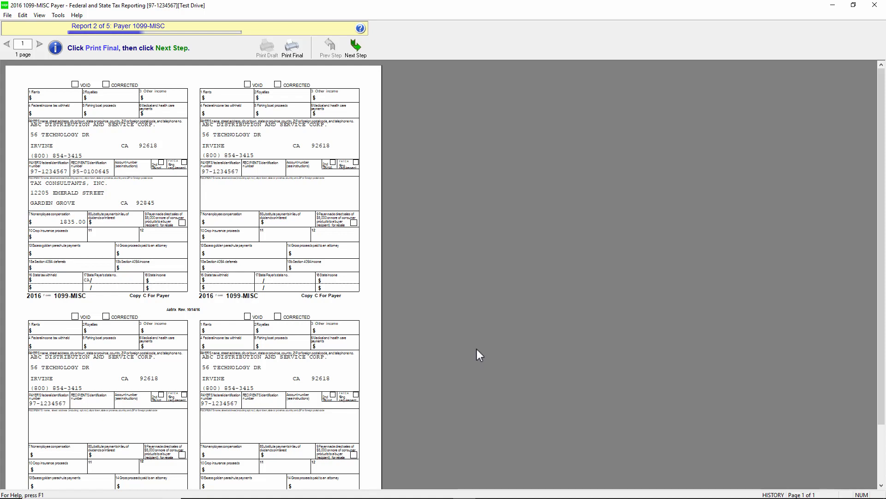
click(360, 47)
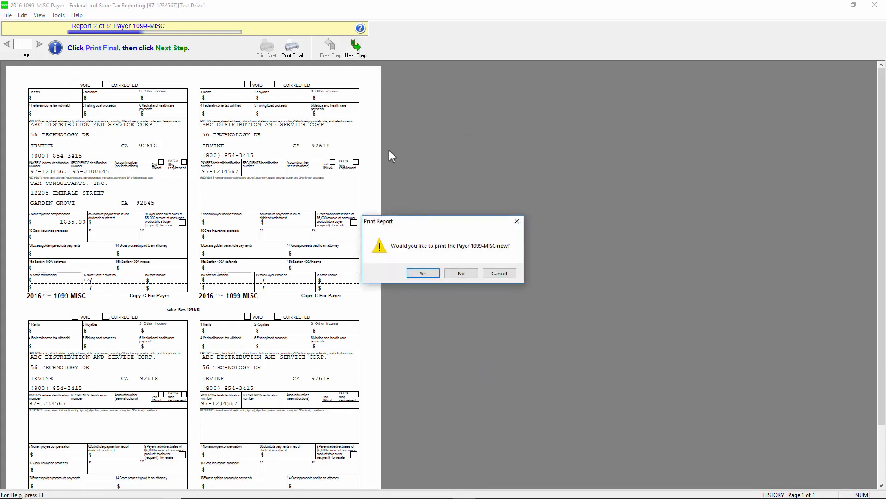
click(460, 273)
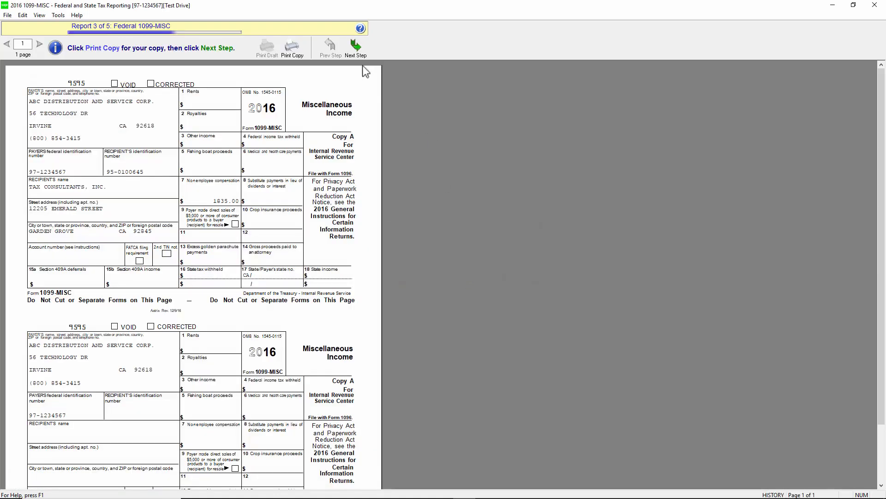
click(354, 47)
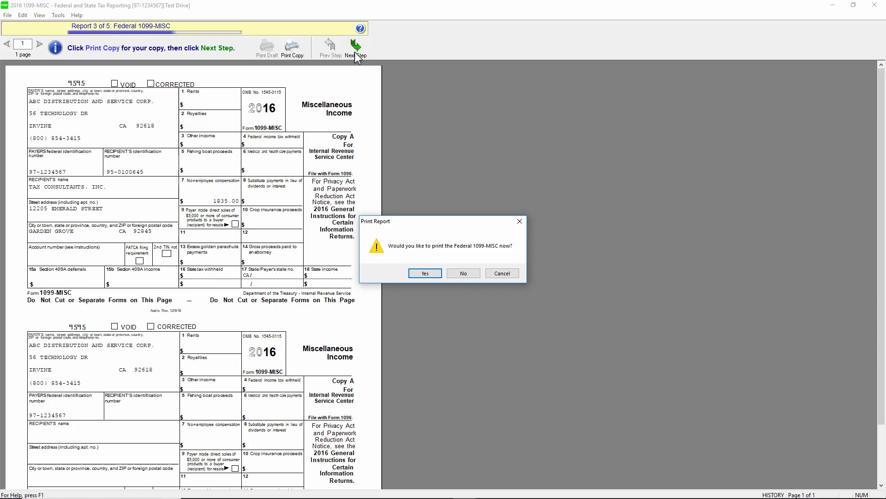
click(454, 273)
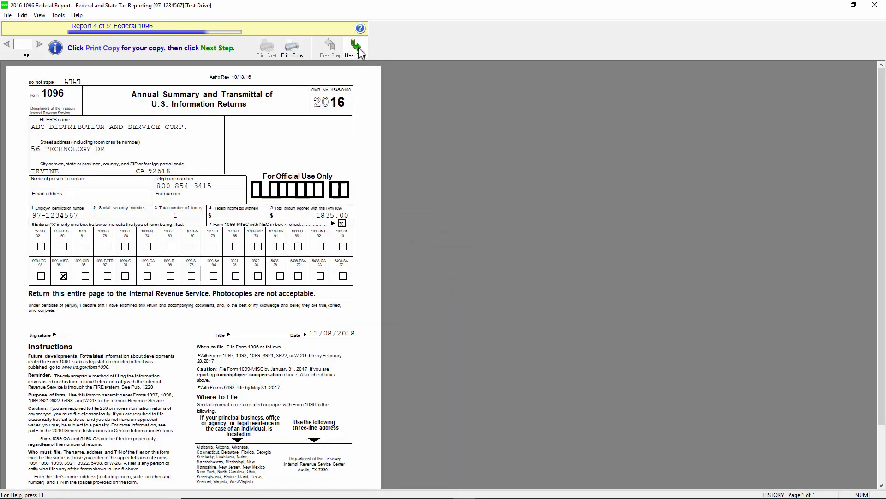
click(359, 47)
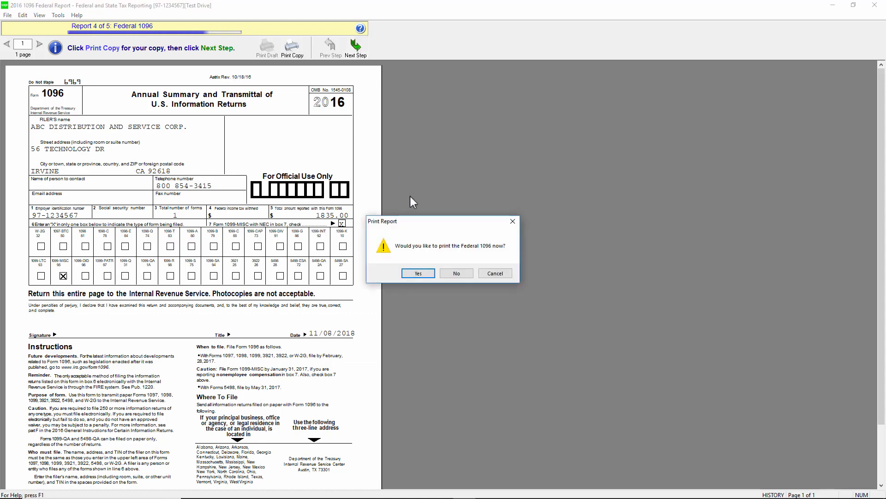
click(451, 272)
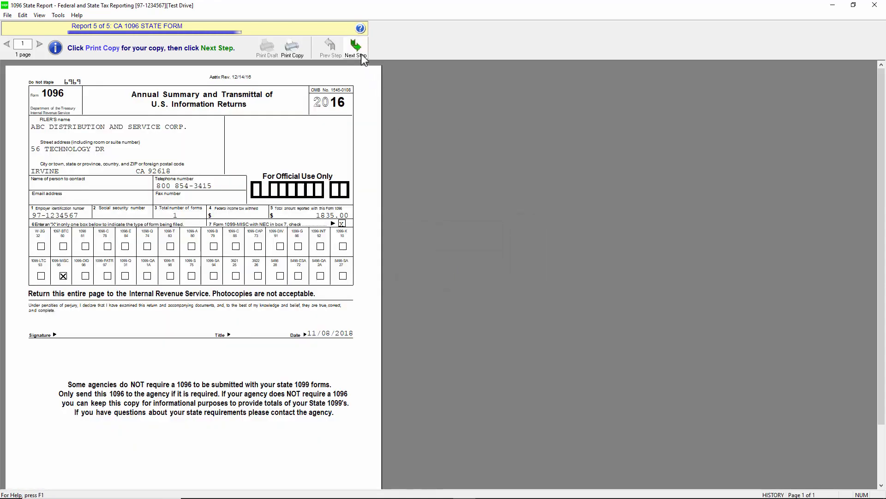
click(362, 56)
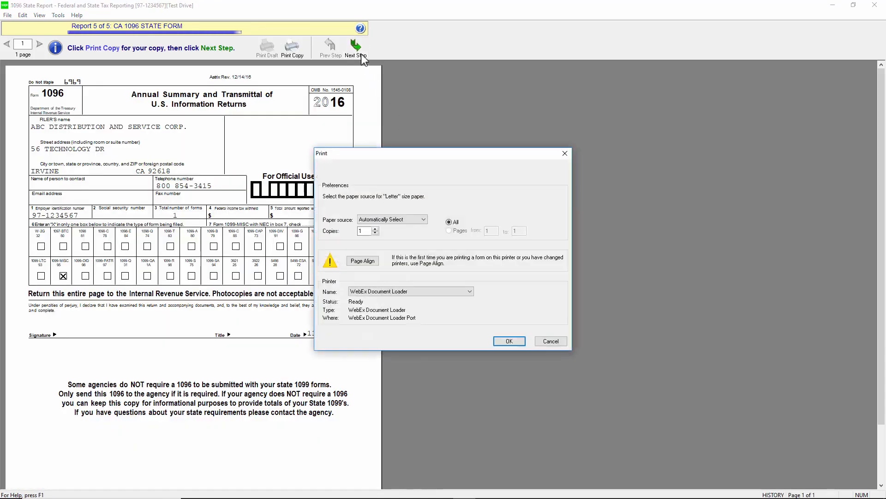
click(509, 342)
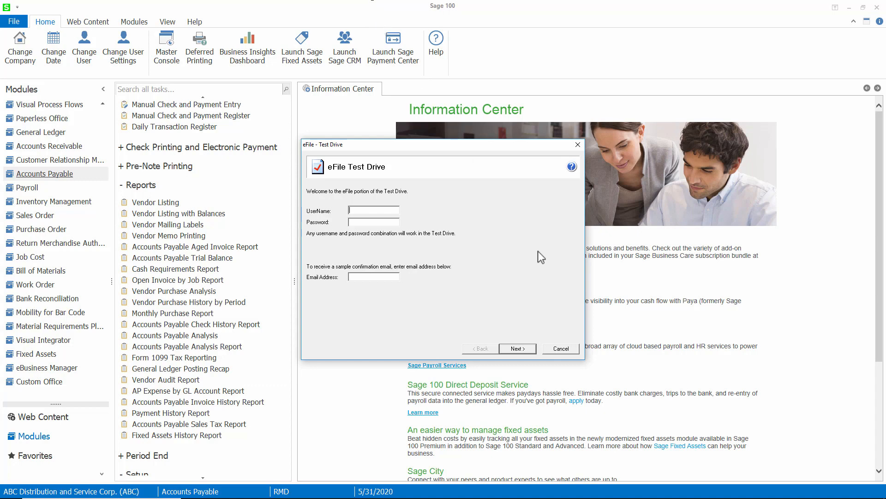
- Complete the eFile test drive, decline incrementing the Default 1099 Calendar Year, and open Accounts Payable Options
click(517, 349)
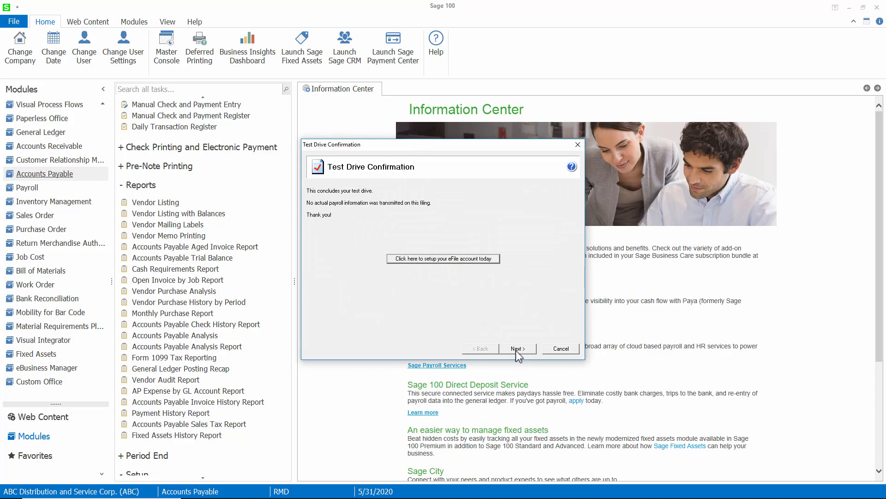
click(516, 349)
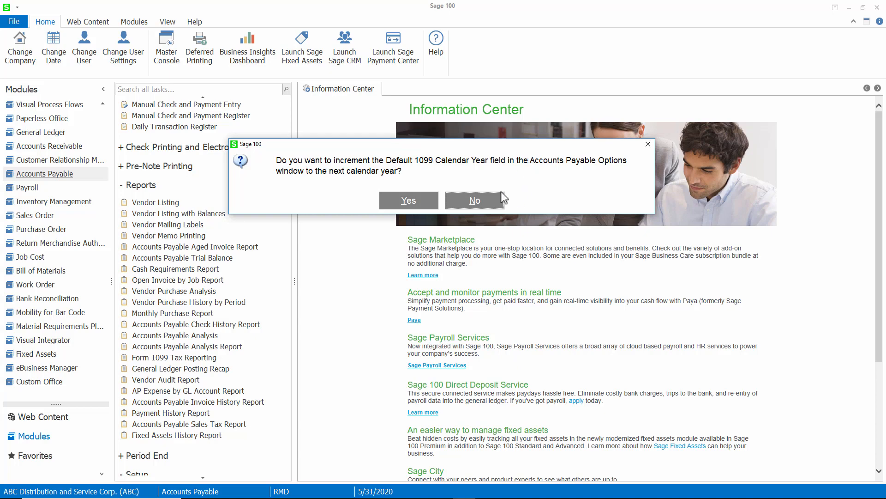
click(480, 200)
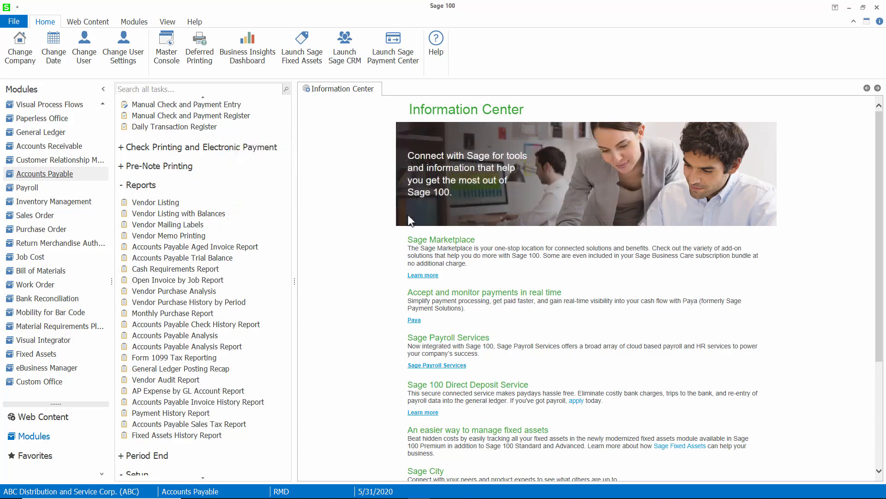
scroll(168, 368, down, 3)
click(169, 382)
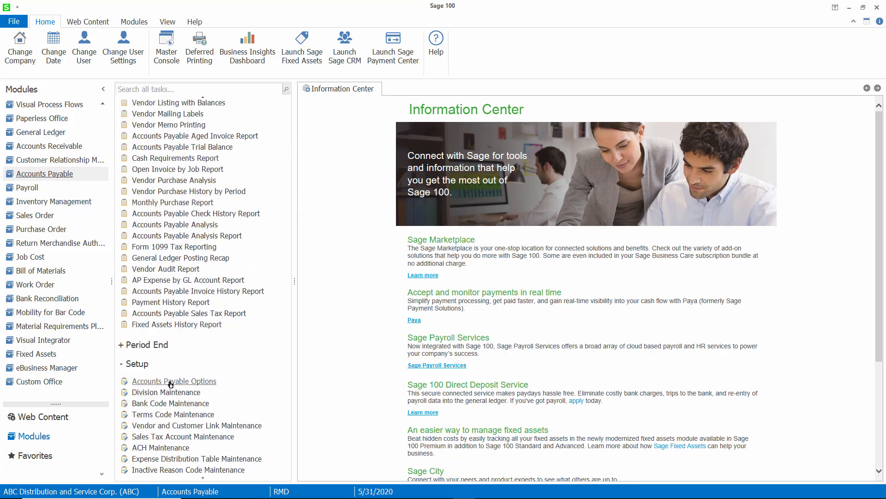